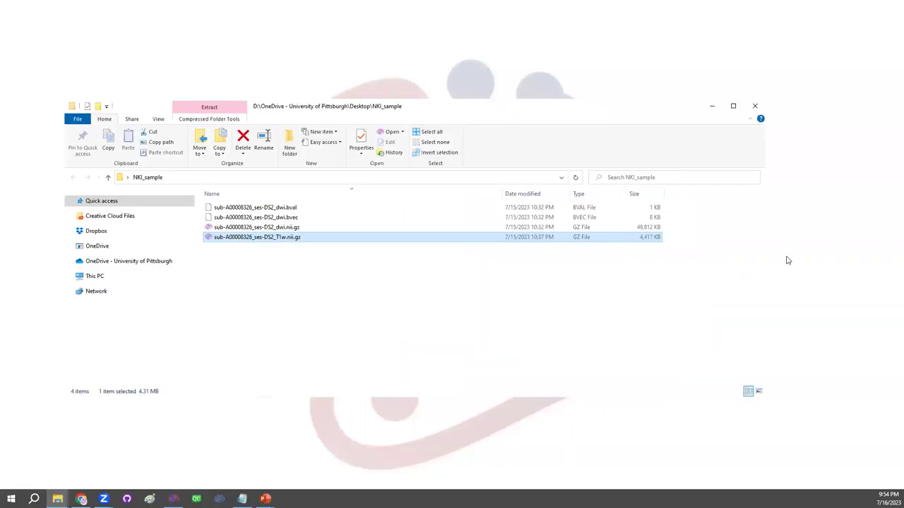
Step: Narrow the Explorer window and check the sizes of the bval, bvec, dwi NIfTI and T1w files in NKI_sample
{"action": "left_click_drag", "start_coordinate": [768, 256], "coordinate": [669, 270]}
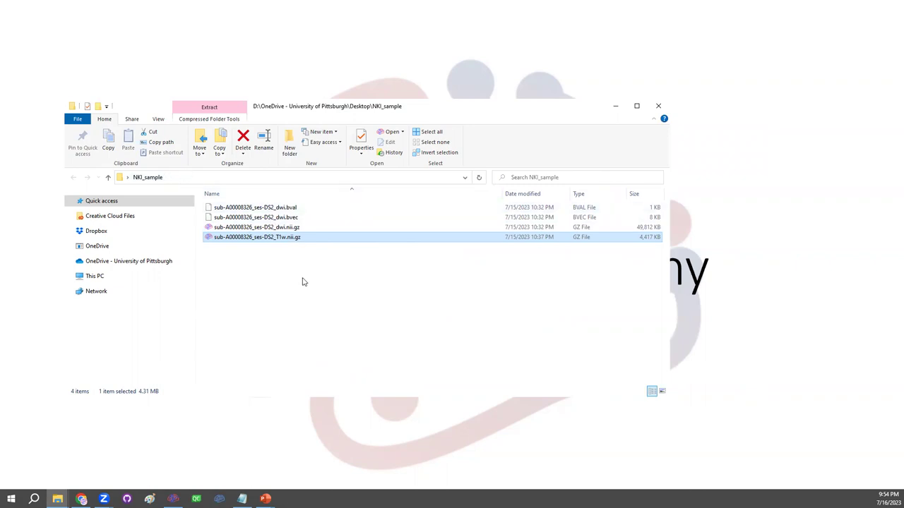
{"action": "left_click", "coordinate": [288, 208]}
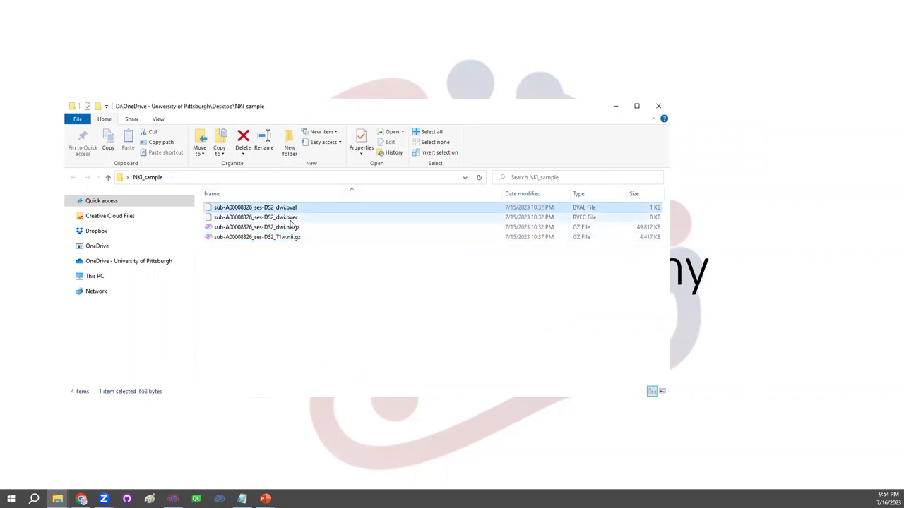
{"action": "left_click", "coordinate": [295, 221]}
{"action": "left_click", "coordinate": [300, 230]}
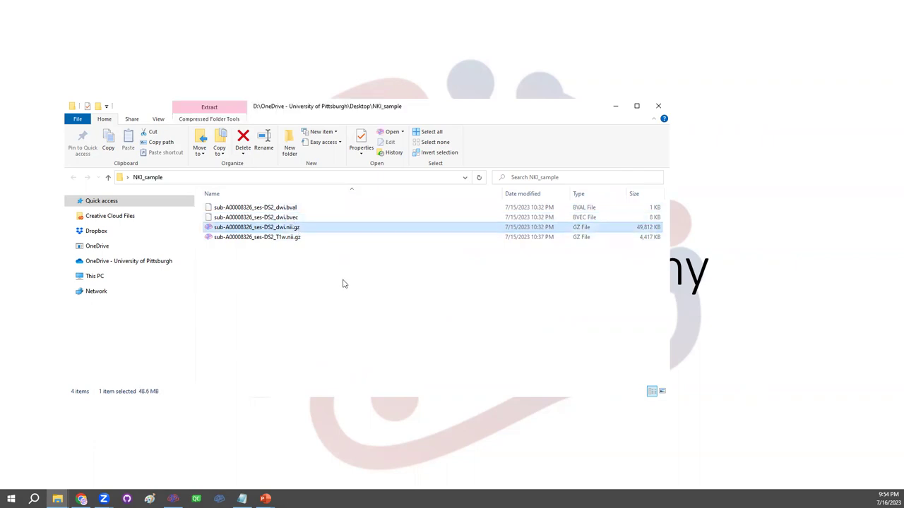
{"action": "left_click", "coordinate": [295, 253]}
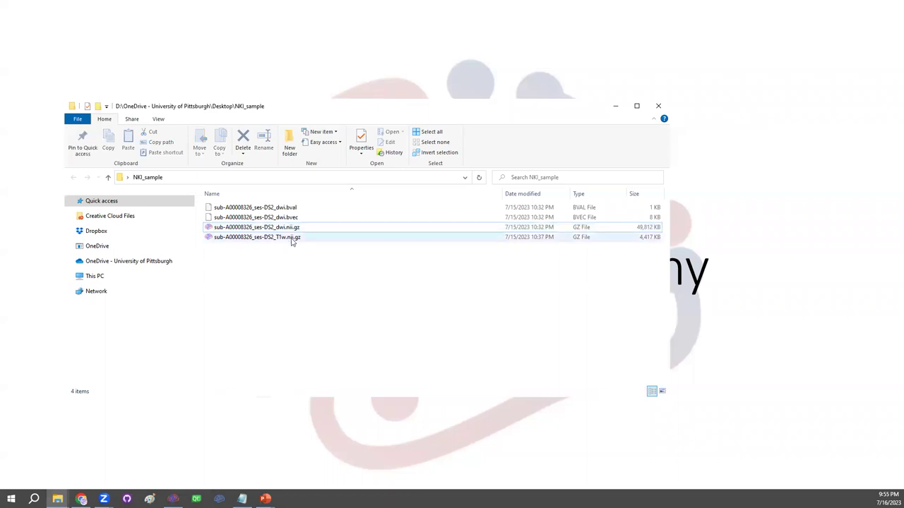
{"action": "left_click", "coordinate": [292, 239]}
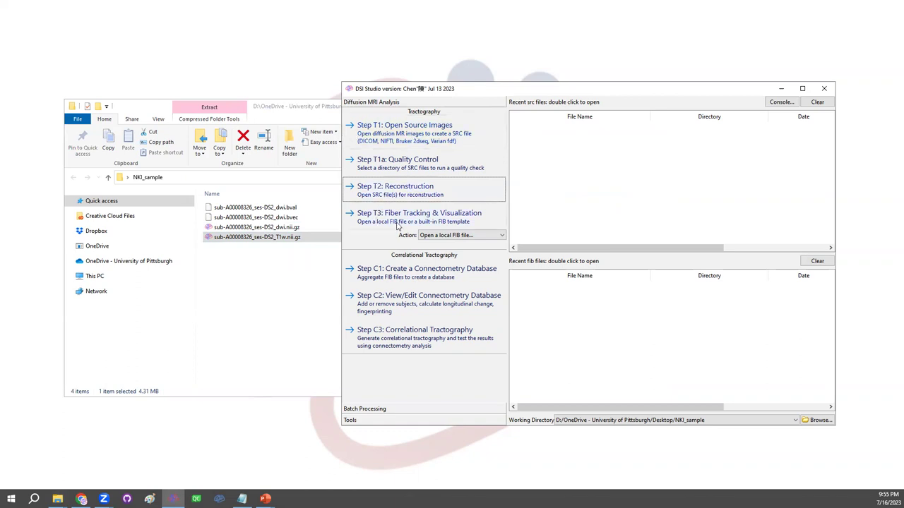
Step: Load dwi.nii.gz as source images, review the b-table values, and accept to save the SRC file
{"action": "left_click", "coordinate": [408, 131]}
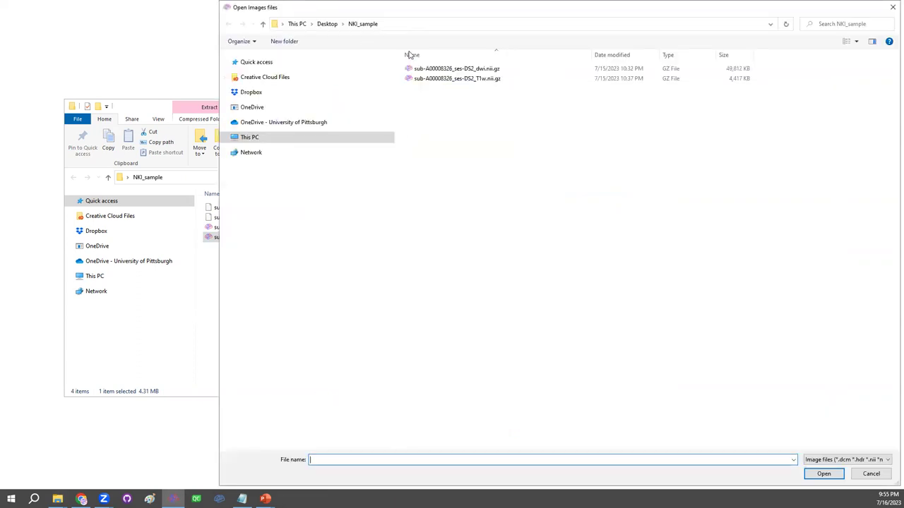
{"action": "left_click", "coordinate": [492, 71]}
{"action": "left_click", "coordinate": [814, 473]}
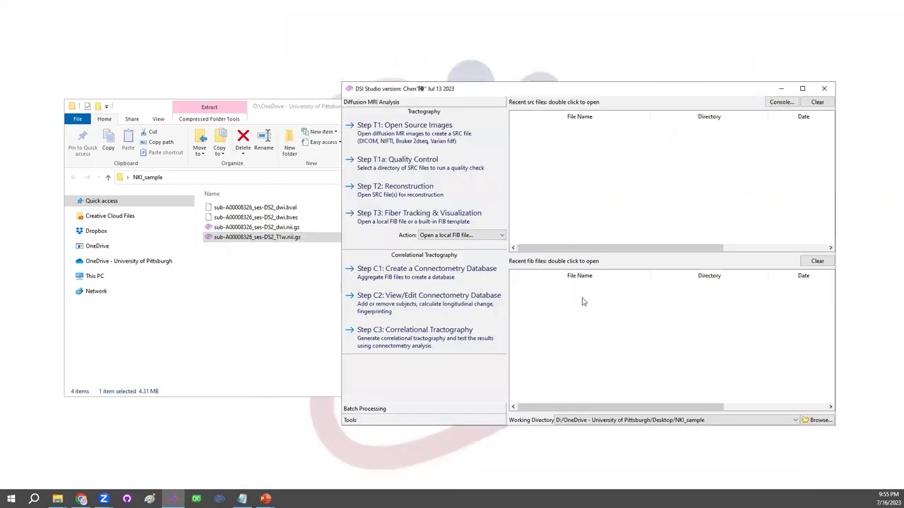
{"action": "left_click_drag", "start_coordinate": [495, 323], "coordinate": [499, 295]}
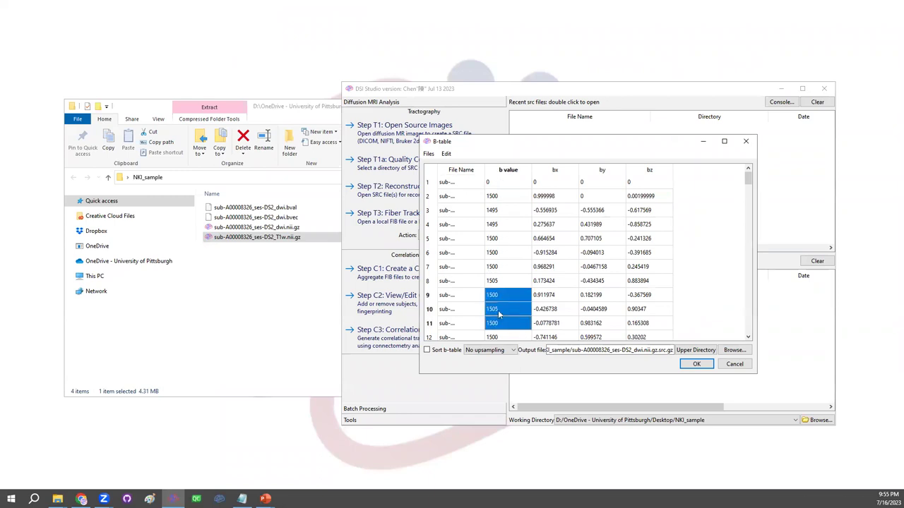
{"action": "left_click", "coordinate": [618, 255]}
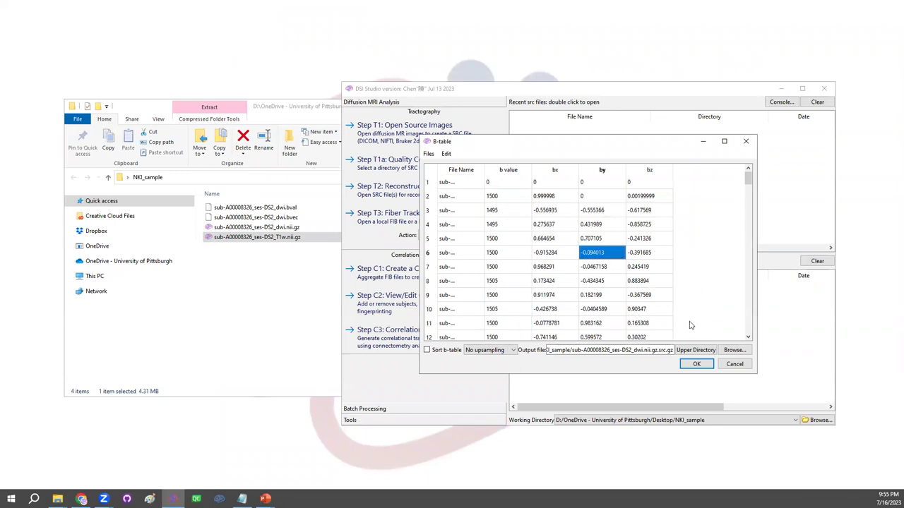
{"action": "left_click", "coordinate": [692, 365]}
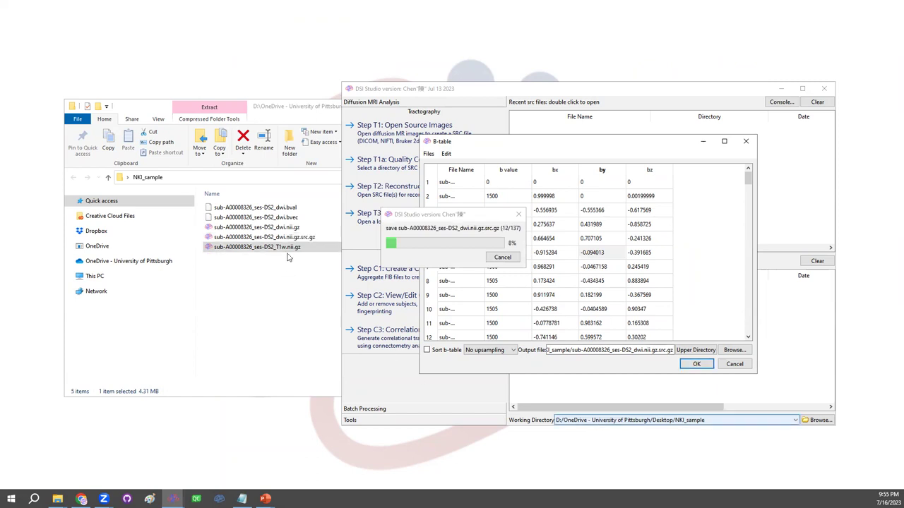
Step: Confirm sub-A00008326_ses-DS2_dwi.nii.gz.src.gz is in NKI_sample and dismiss the 'SRC file created' message
{"action": "left_click", "coordinate": [300, 238]}
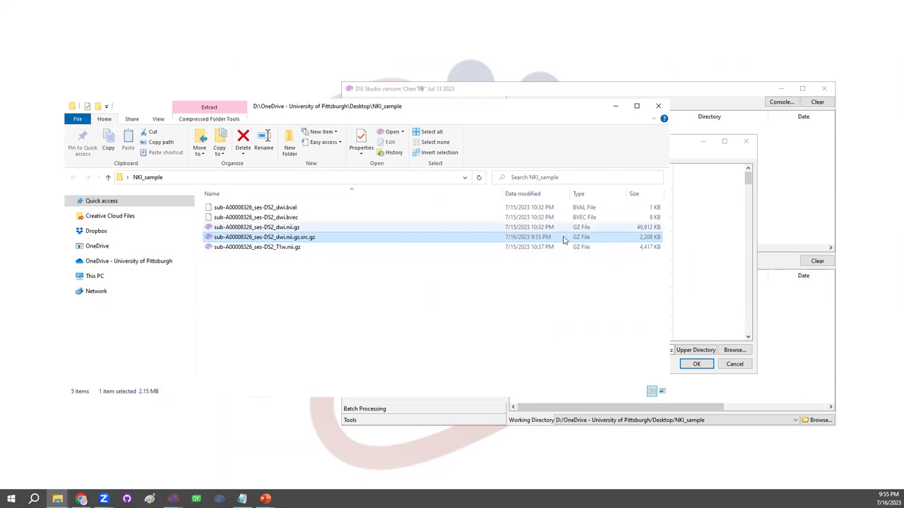
{"action": "left_click", "coordinate": [683, 144]}
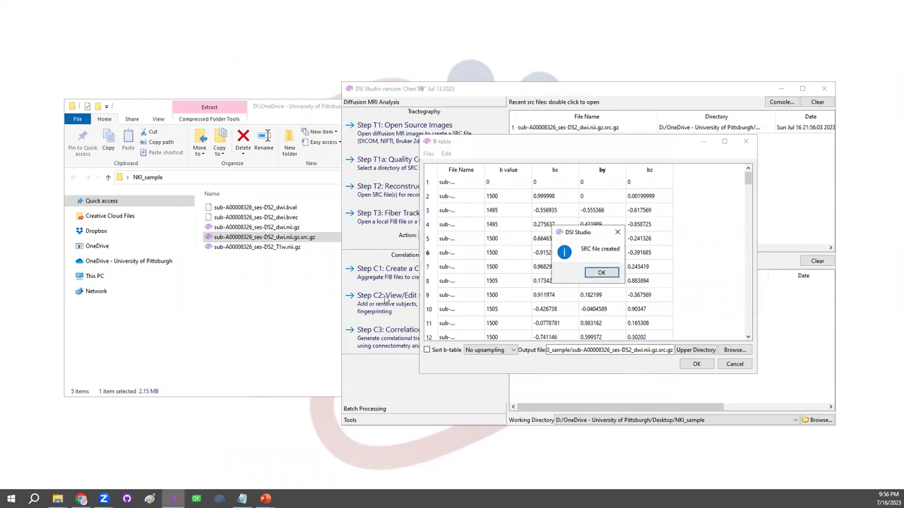
{"action": "left_click", "coordinate": [601, 272]}
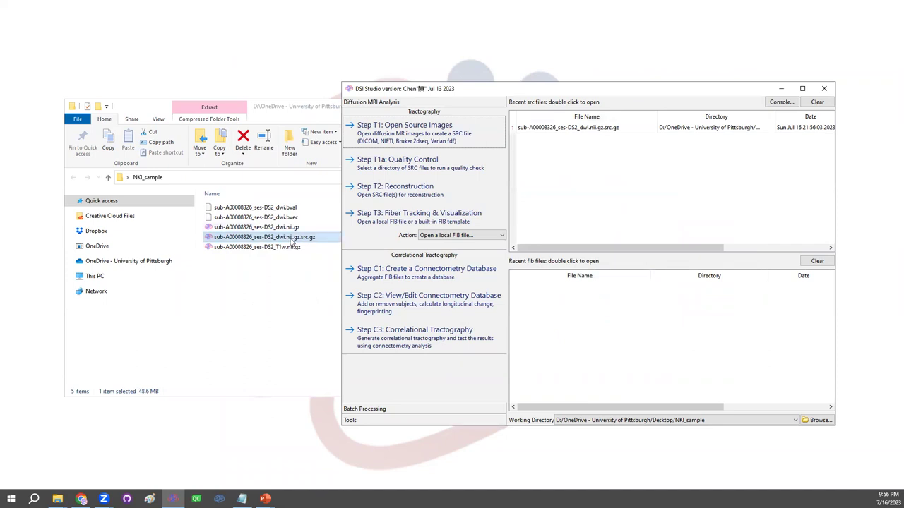
Step: Open the new .src.gz file, inspect the mask slices, and run GQI reconstruction at 1.25
{"action": "left_click", "coordinate": [386, 188]}
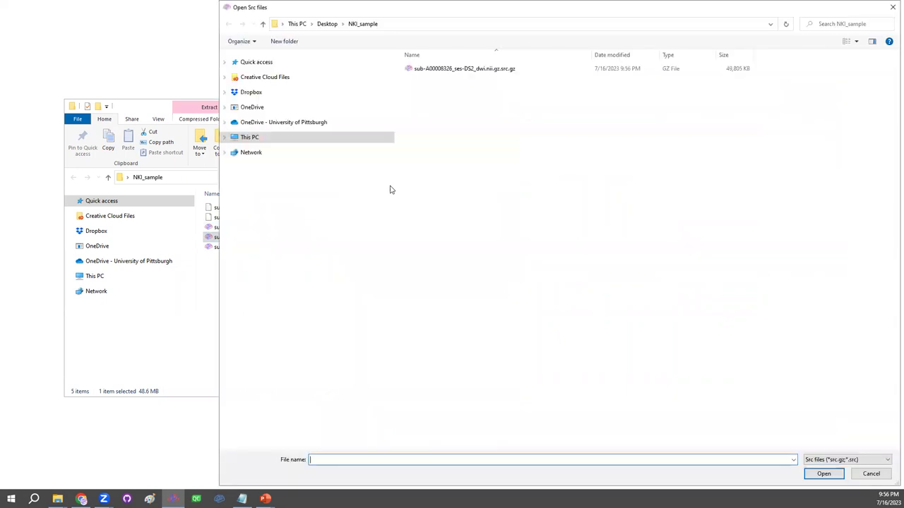
{"action": "left_click", "coordinate": [500, 70]}
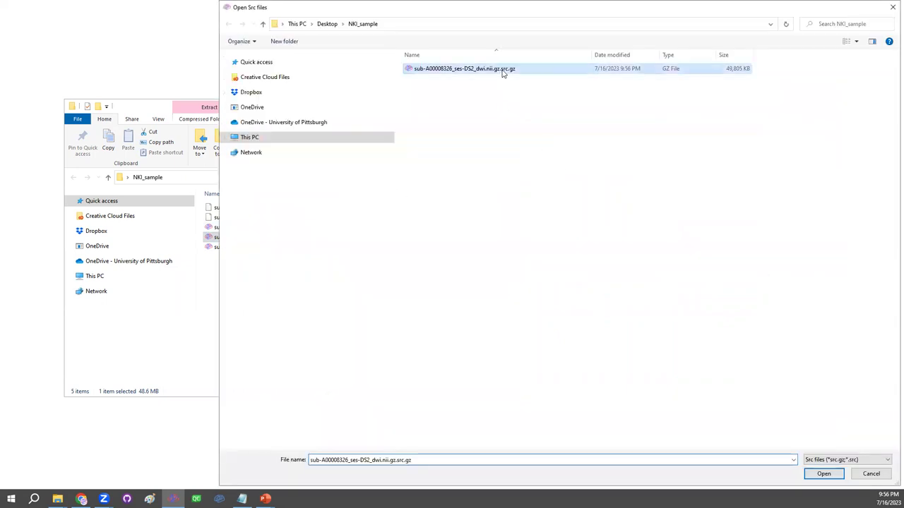
{"action": "left_click", "coordinate": [824, 473]}
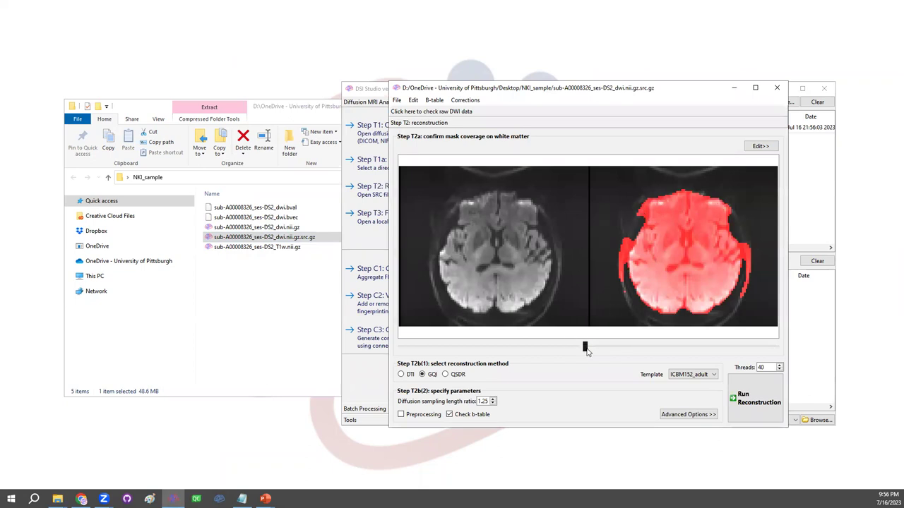
{"action": "left_click_drag", "start_coordinate": [585, 348], "coordinate": [573, 346]}
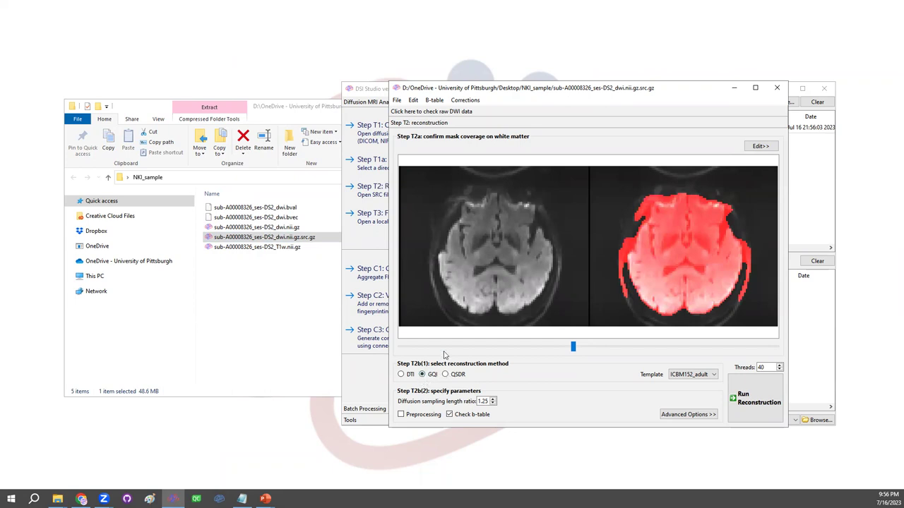
{"action": "left_click_drag", "start_coordinate": [572, 346], "coordinate": [697, 346]}
{"action": "scroll", "coordinate": [664, 253], "scroll_direction": "down", "scroll_amount": 10}
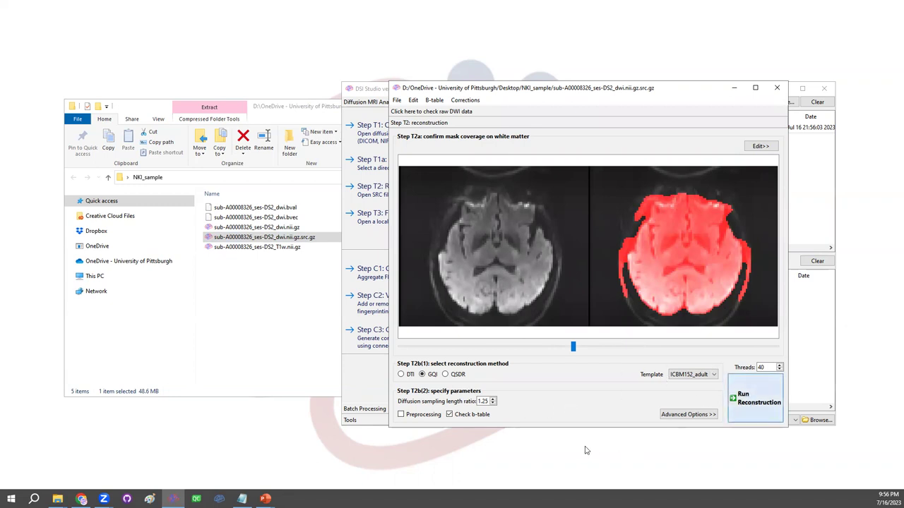
{"action": "left_click", "coordinate": [745, 399]}
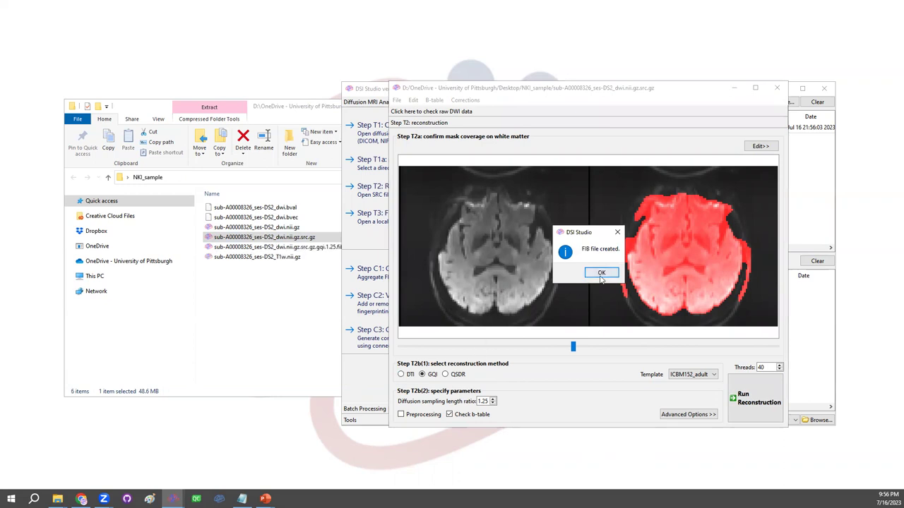
{"action": "left_click", "coordinate": [604, 277]}
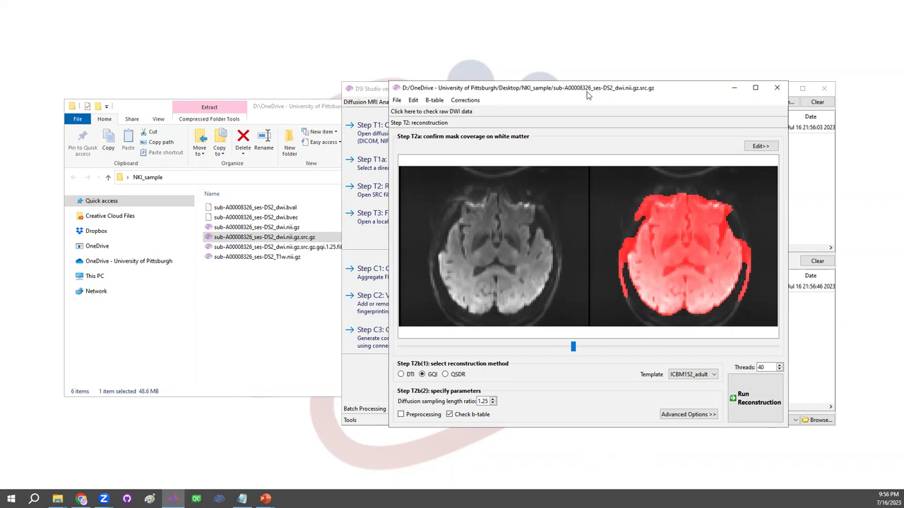
Step: Rearrange the windows and confirm the .gqi.1.25.fib.gz file appears in NKI_sample
{"action": "left_click_drag", "start_coordinate": [587, 94], "coordinate": [643, 98]}
{"action": "left_click_drag", "start_coordinate": [638, 62], "coordinate": [639, 63]}
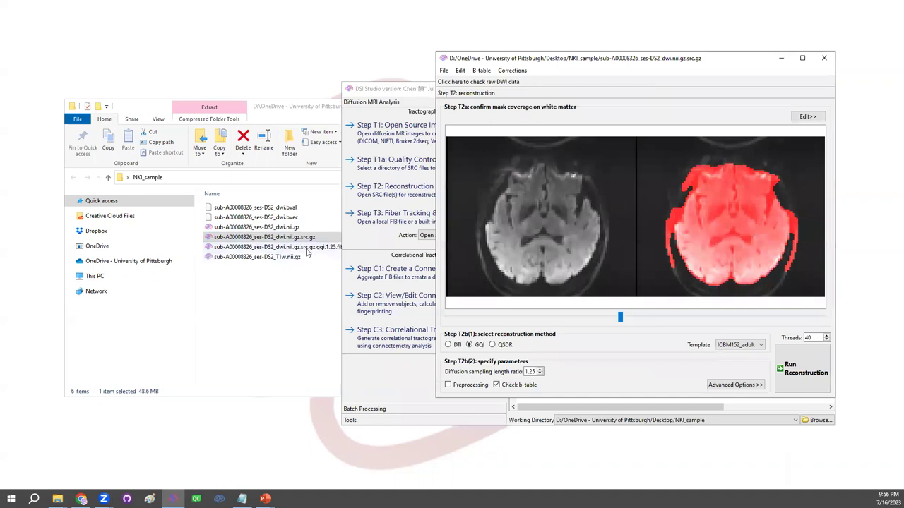
{"action": "left_click", "coordinate": [311, 247]}
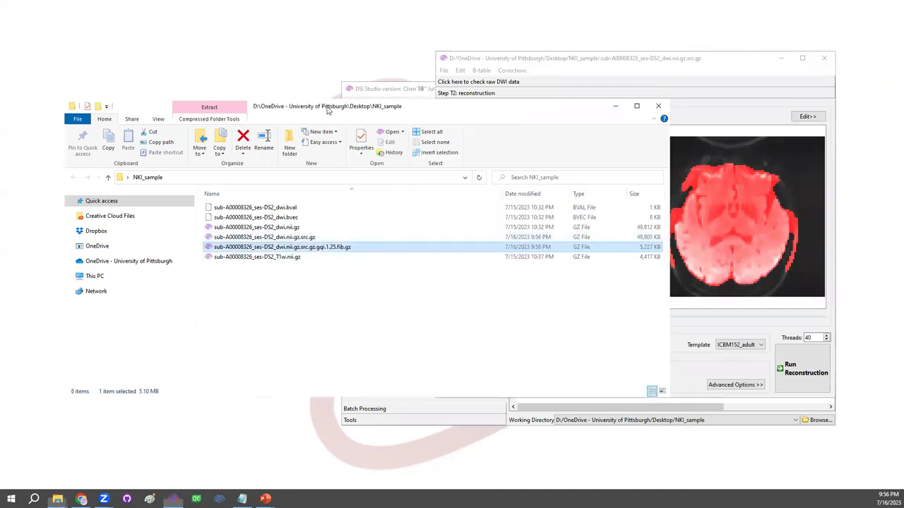
{"action": "left_click_drag", "start_coordinate": [337, 109], "coordinate": [302, 108]}
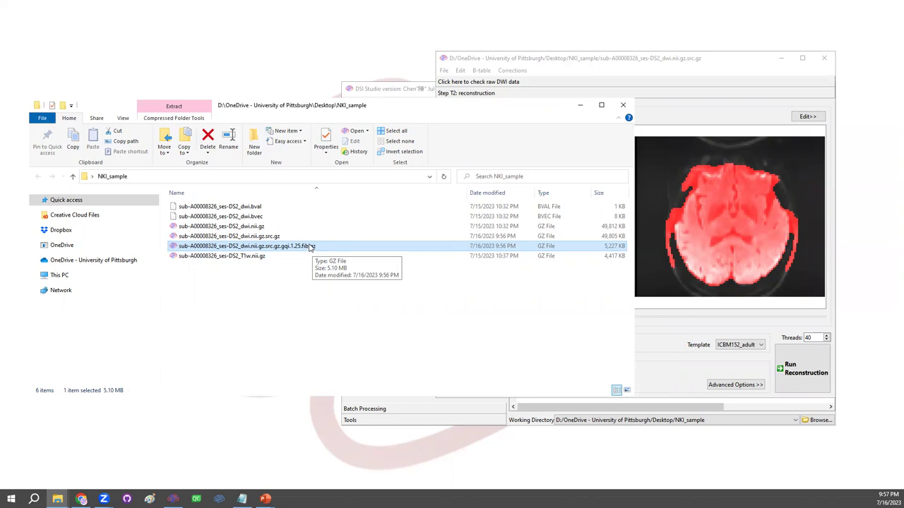
{"action": "left_click", "coordinate": [734, 65]}
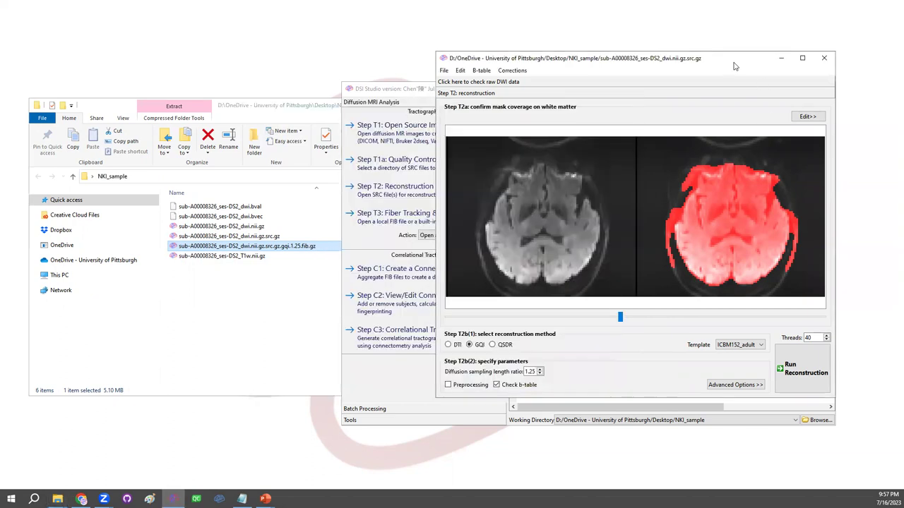
Step: Open the reconstructed FIB file in the fiber tracking window and enlarge the 3D slices
{"action": "left_click", "coordinate": [824, 59]}
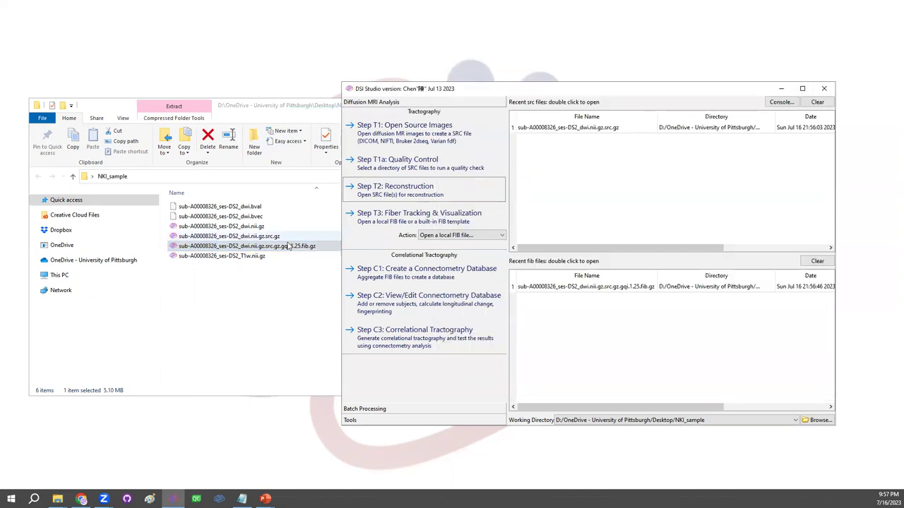
{"action": "left_click", "coordinate": [394, 220]}
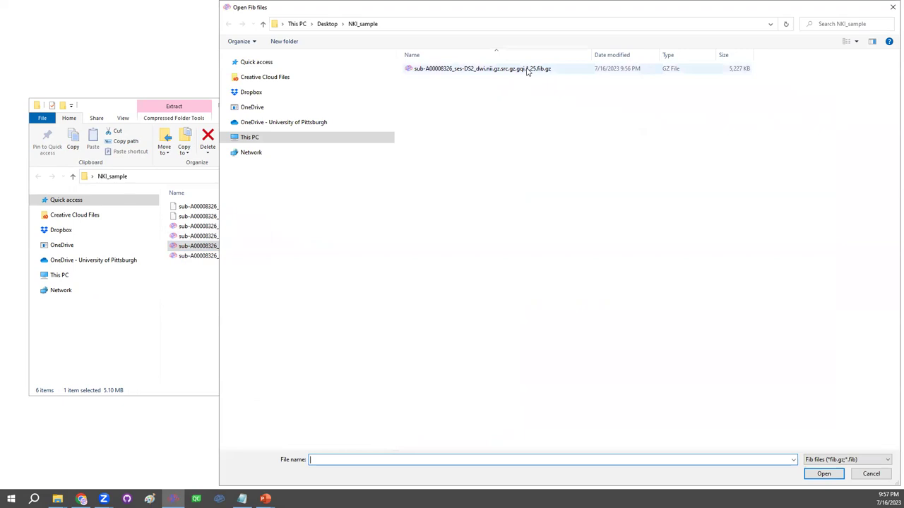
{"action": "left_click", "coordinate": [823, 473]}
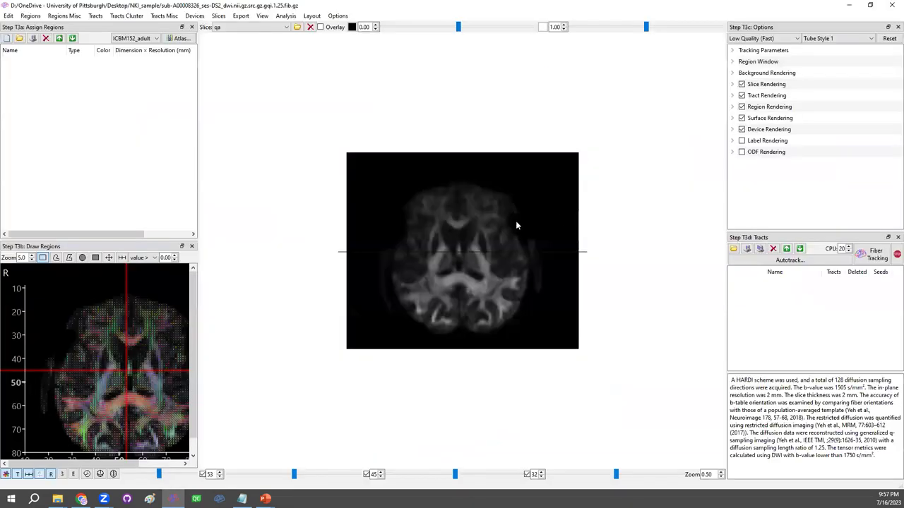
{"action": "mouse_move", "coordinate": [515, 221]}
{"action": "left_mouse_down"}
{"action": "mouse_move", "coordinate": [495, 254]}
{"action": "mouse_move", "coordinate": [529, 227]}
{"action": "mouse_move", "coordinate": [475, 261]}
{"action": "mouse_move", "coordinate": [522, 198]}
{"action": "mouse_move", "coordinate": [537, 216]}
{"action": "mouse_move", "coordinate": [508, 212]}
{"action": "left_mouse_up"}
{"action": "scroll", "coordinate": [496, 253], "scroll_direction": "up", "scroll_amount": 5}
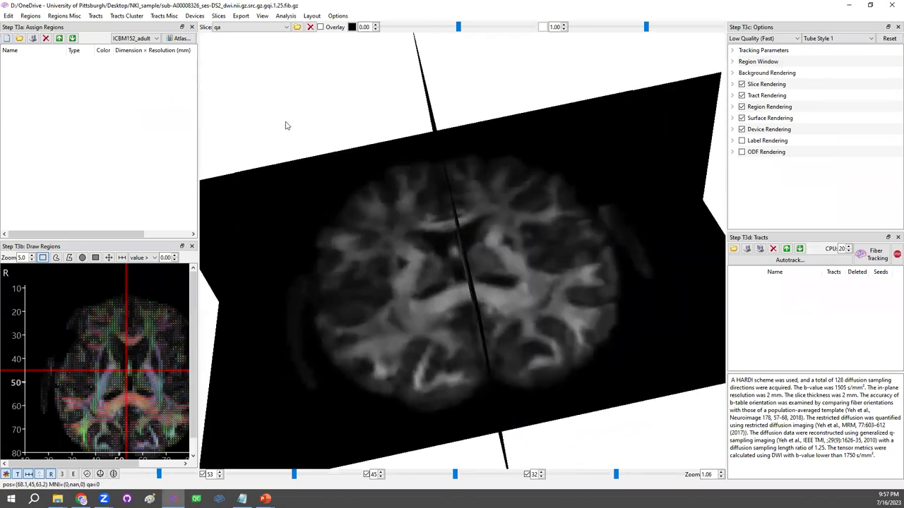
Step: Insert the T1w .nii.gz image as a slice layer via Slices > Insert Other Images, then rotate the view
{"action": "left_click", "coordinate": [218, 15]}
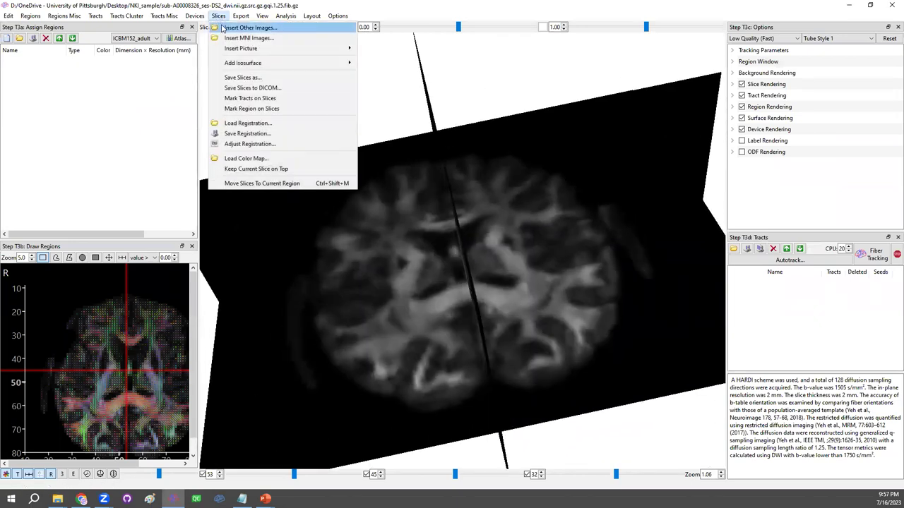
{"action": "left_click", "coordinate": [223, 29]}
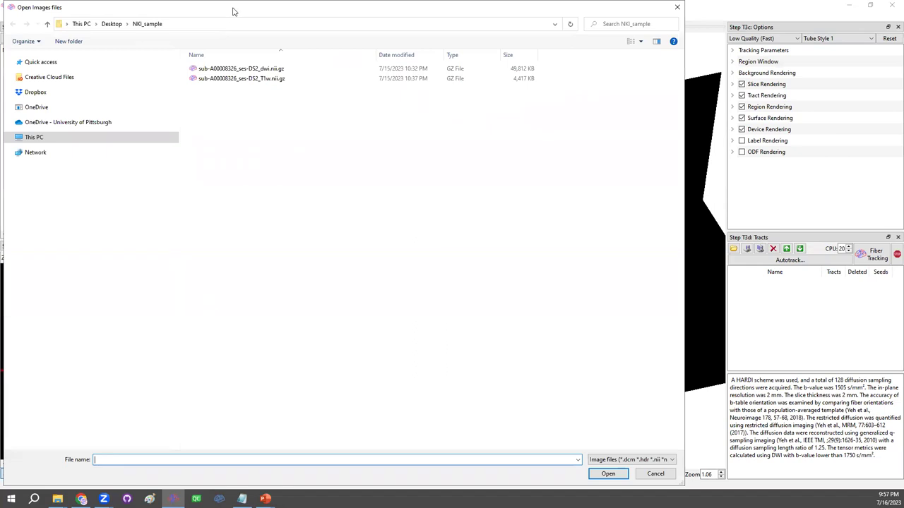
{"action": "left_click_drag", "start_coordinate": [234, 11], "coordinate": [264, 11]}
{"action": "left_click", "coordinate": [293, 78]}
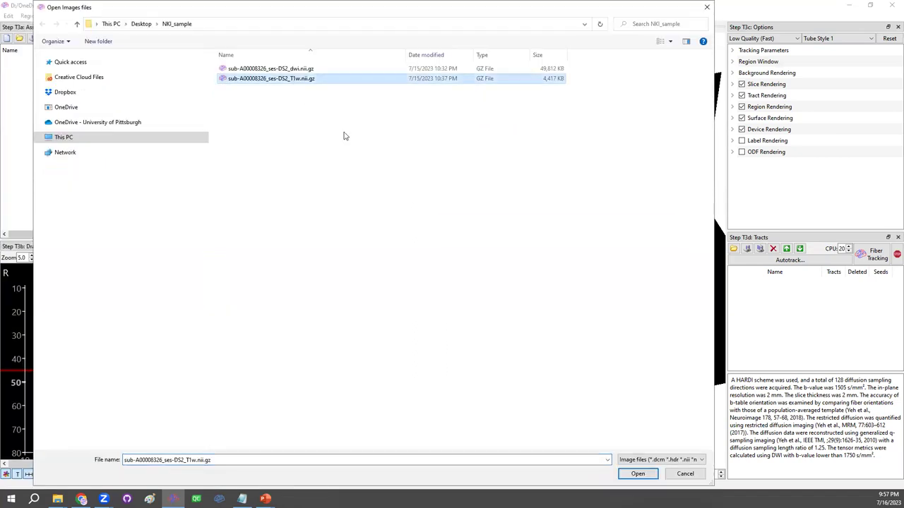
{"action": "left_click", "coordinate": [643, 476]}
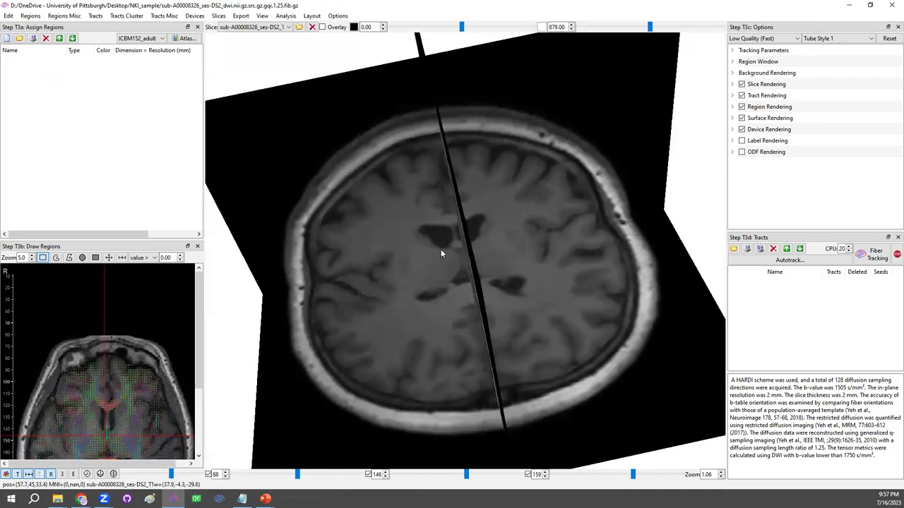
{"action": "scroll", "coordinate": [441, 251], "scroll_direction": "down", "scroll_amount": 3}
{"action": "mouse_move", "coordinate": [439, 268]}
{"action": "left_mouse_down"}
{"action": "mouse_move", "coordinate": [476, 210]}
{"action": "mouse_move", "coordinate": [560, 233]}
{"action": "mouse_move", "coordinate": [491, 221]}
{"action": "mouse_move", "coordinate": [495, 256]}
{"action": "mouse_move", "coordinate": [452, 238]}
{"action": "mouse_move", "coordinate": [403, 284]}
{"action": "mouse_move", "coordinate": [441, 281]}
{"action": "left_mouse_up"}
{"action": "scroll", "coordinate": [481, 274], "scroll_direction": "up", "scroll_amount": 2}
{"action": "scroll", "coordinate": [481, 273], "scroll_direction": "up", "scroll_amount": 2}
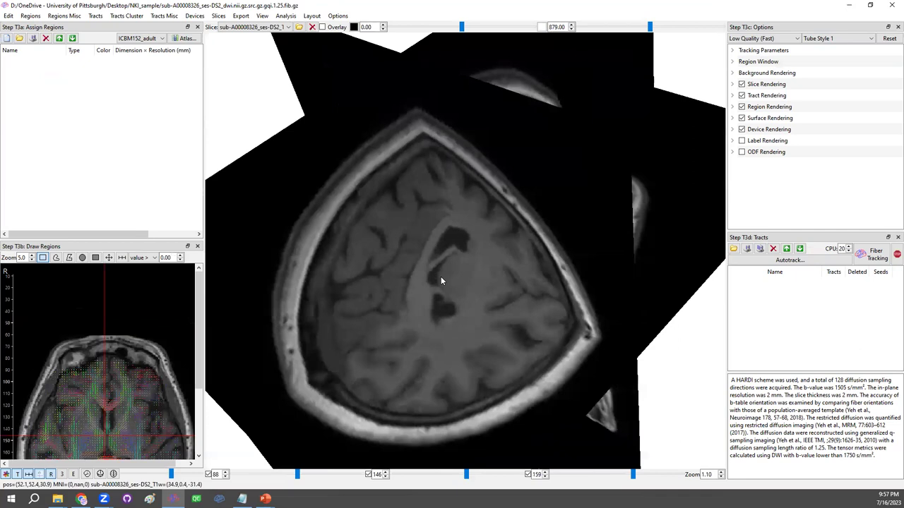
{"action": "left_click_drag", "start_coordinate": [498, 276], "coordinate": [502, 248]}
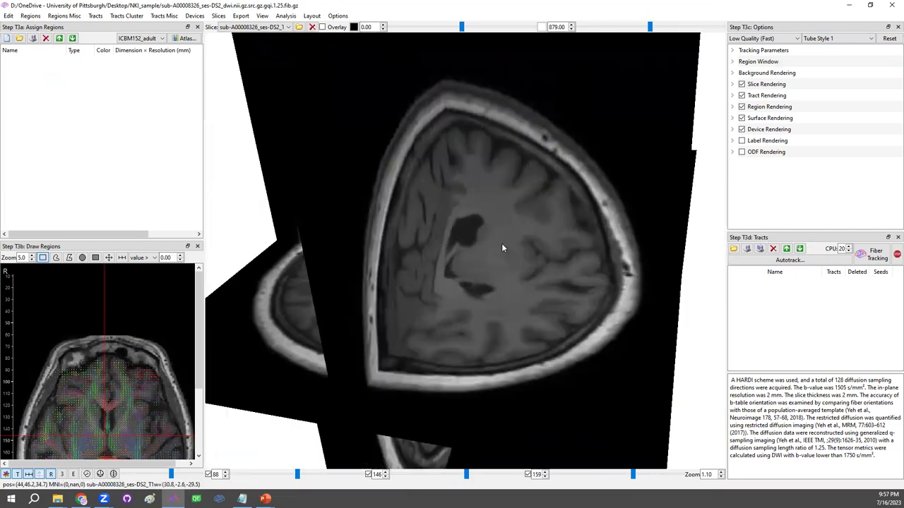
Step: Run whole-brain fiber tracking and rotate the brain to see the resulting fibers
{"action": "left_click", "coordinate": [869, 259]}
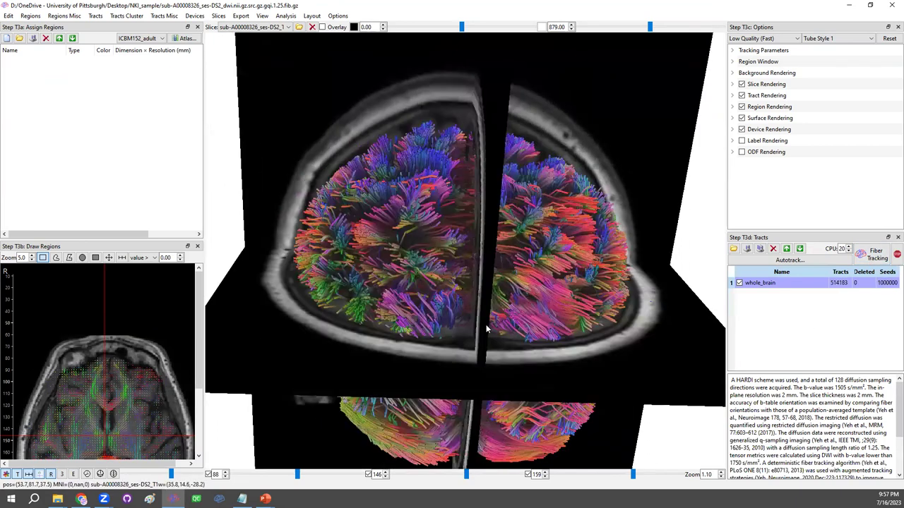
{"action": "left_click_drag", "start_coordinate": [459, 318], "coordinate": [499, 282]}
{"action": "left_click_drag", "start_coordinate": [529, 321], "coordinate": [514, 298]}
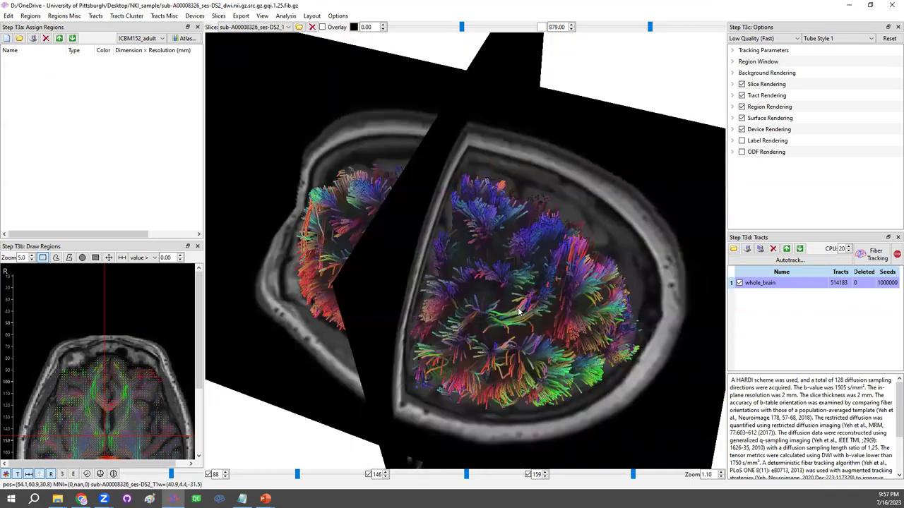
Step: Hide the coronal slice so fibers show over the axial T1 slice, rotating to inspect them
{"action": "left_click", "coordinate": [368, 475]}
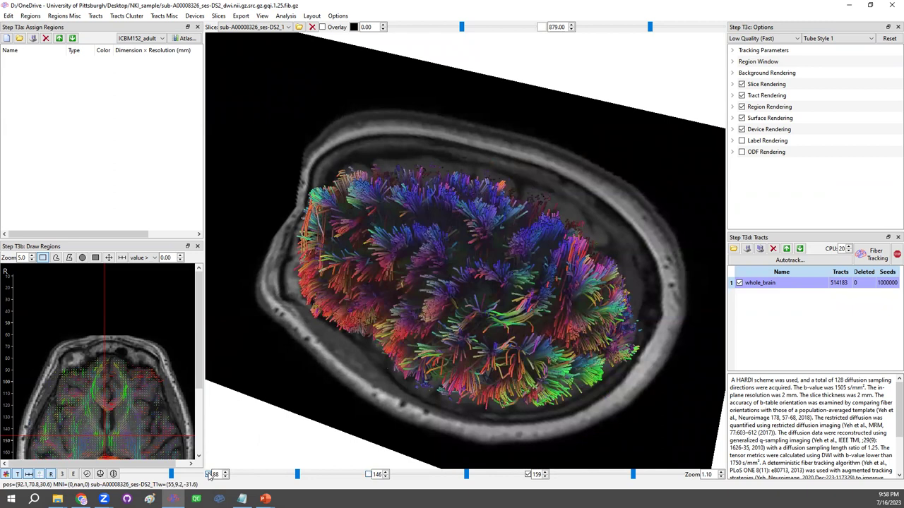
{"action": "left_click_drag", "start_coordinate": [537, 303], "coordinate": [542, 212]}
{"action": "left_click_drag", "start_coordinate": [492, 237], "coordinate": [530, 240]}
{"action": "left_click_drag", "start_coordinate": [513, 275], "coordinate": [473, 258]}
{"action": "left_click_drag", "start_coordinate": [381, 229], "coordinate": [473, 253]}
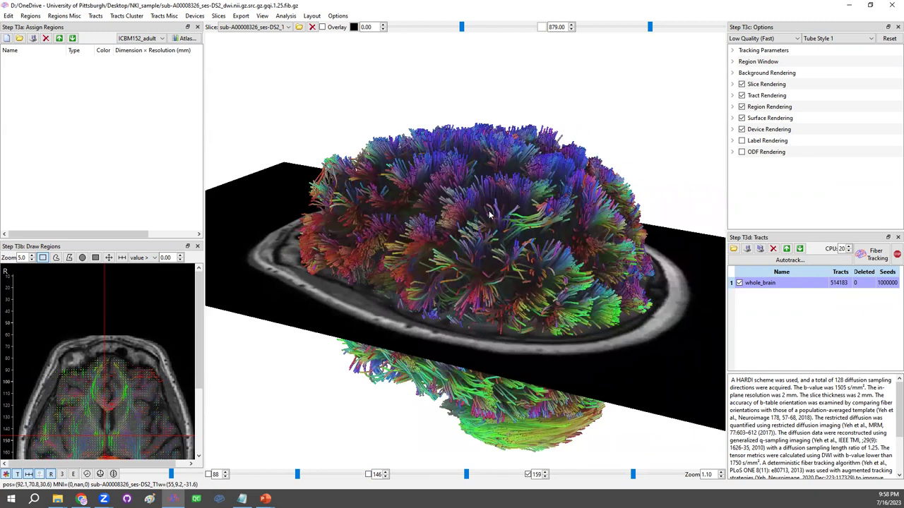
{"action": "left_click_drag", "start_coordinate": [492, 235], "coordinate": [392, 290]}
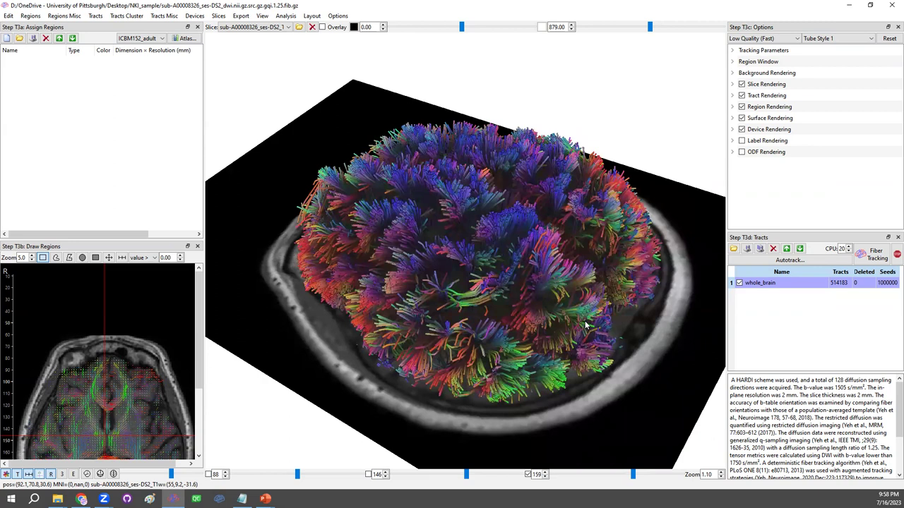
{"action": "left_click_drag", "start_coordinate": [584, 325], "coordinate": [604, 291]}
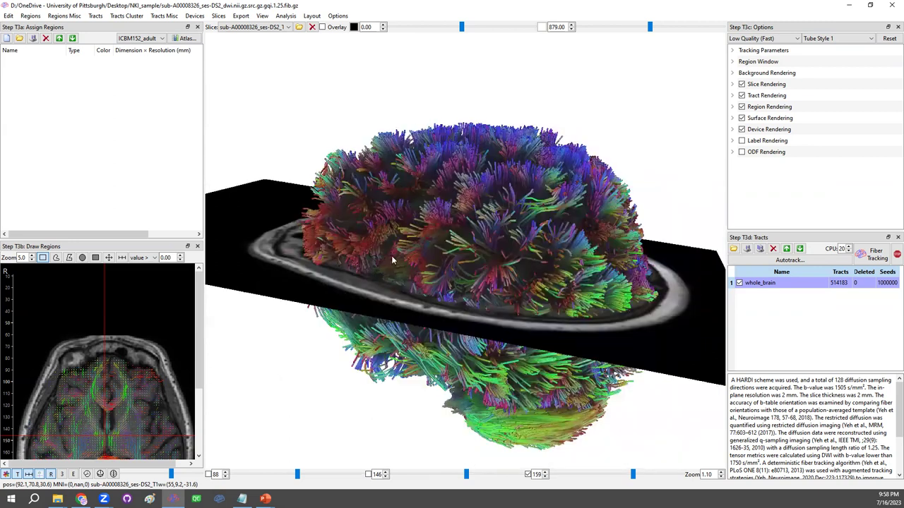
{"action": "left_click_drag", "start_coordinate": [398, 248], "coordinate": [531, 254]}
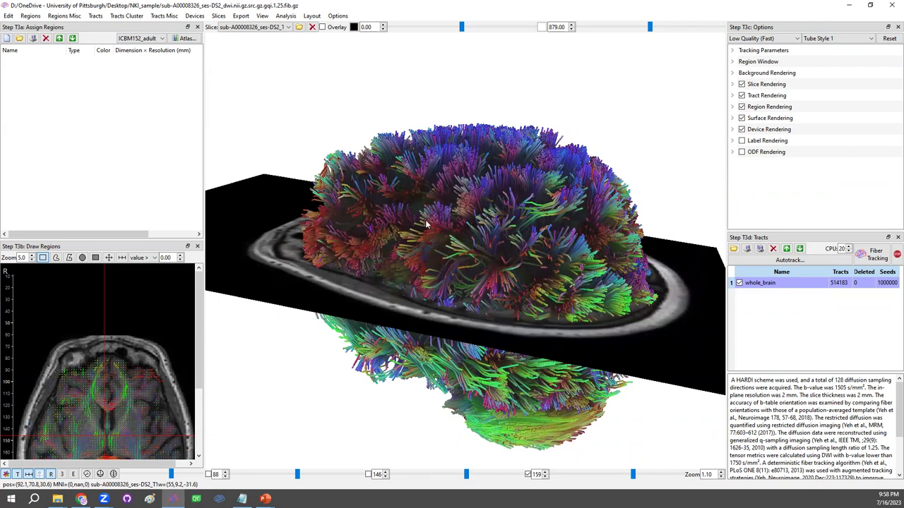
{"action": "left_click_drag", "start_coordinate": [584, 244], "coordinate": [782, 315]}
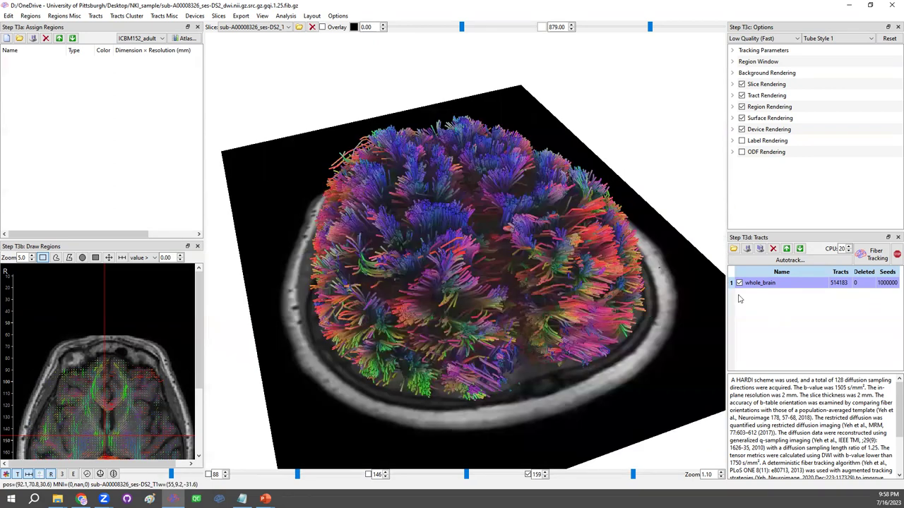
{"action": "left_click_drag", "start_coordinate": [673, 304], "coordinate": [653, 314]}
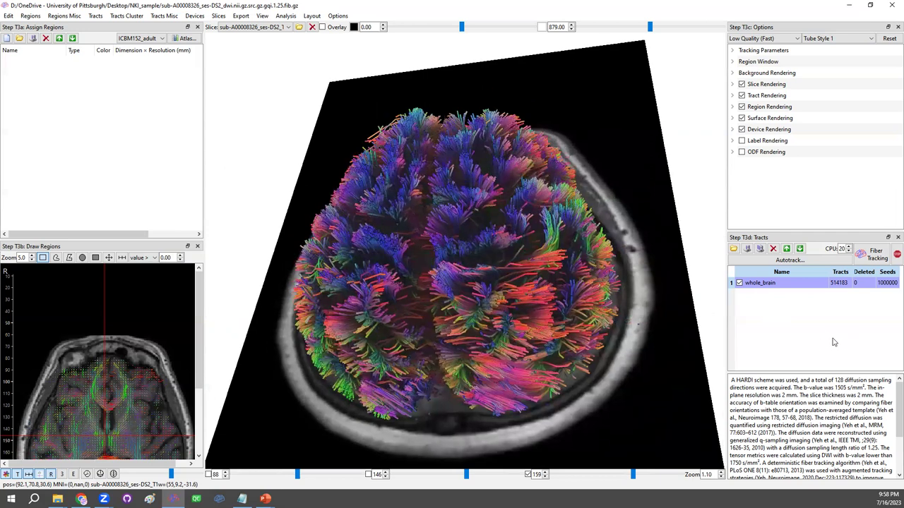
Step: Load the Autotrack atlas, then delete the whole_brain tract so only the axial T1 slice remains
{"action": "left_click", "coordinate": [790, 261]}
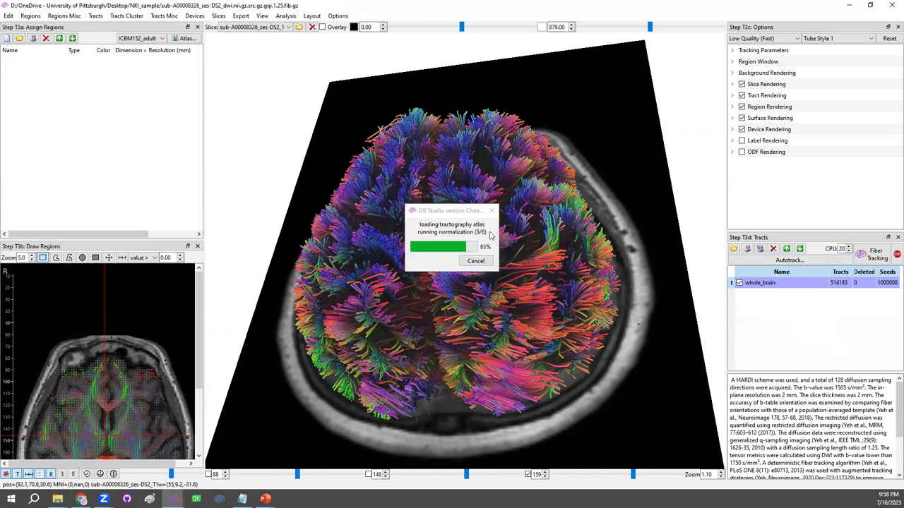
{"action": "left_click_drag", "start_coordinate": [524, 274], "coordinate": [618, 237]}
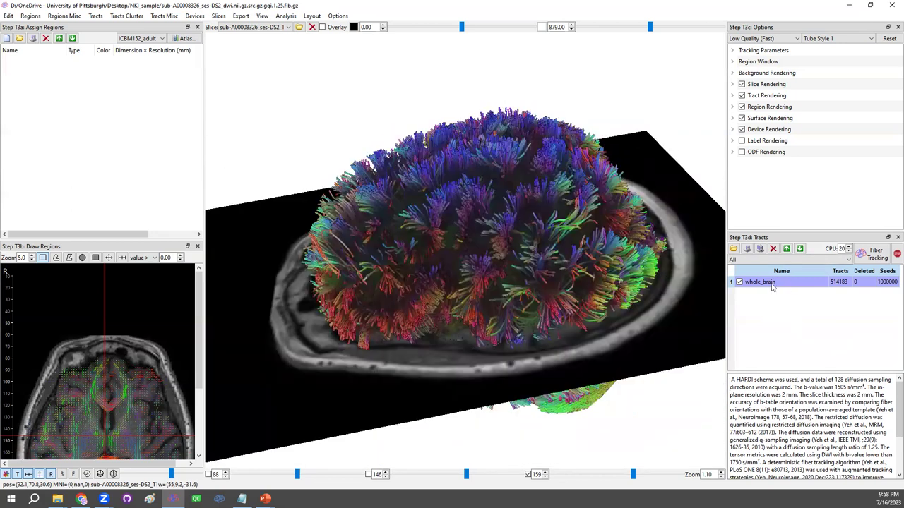
{"action": "left_click", "coordinate": [772, 248]}
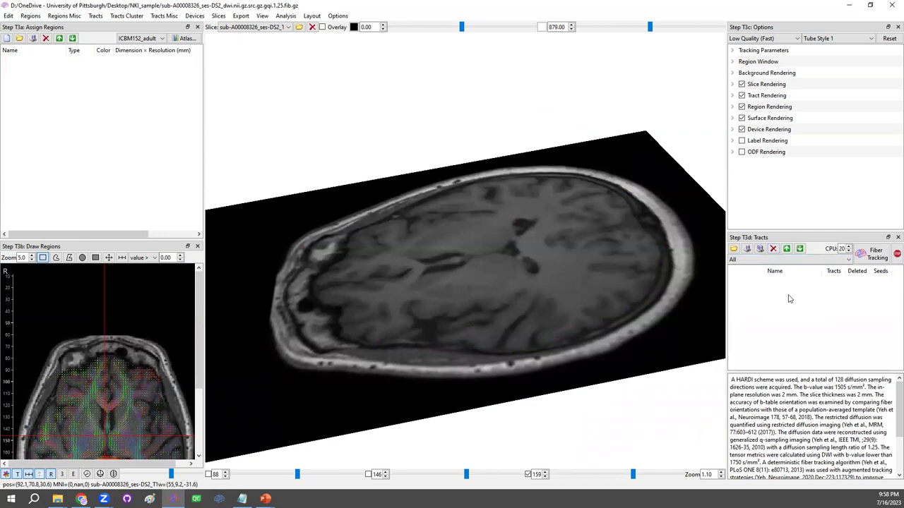
{"action": "left_click_drag", "start_coordinate": [525, 288], "coordinate": [436, 273]}
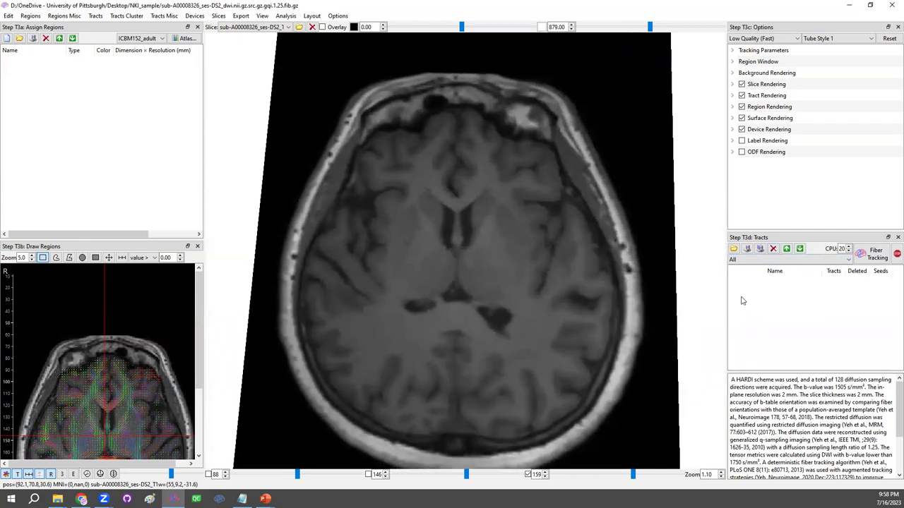
Step: Pick Association_Pathways as the category and Arcuate_Fasciculus_L as the tract
{"action": "left_click", "coordinate": [767, 261]}
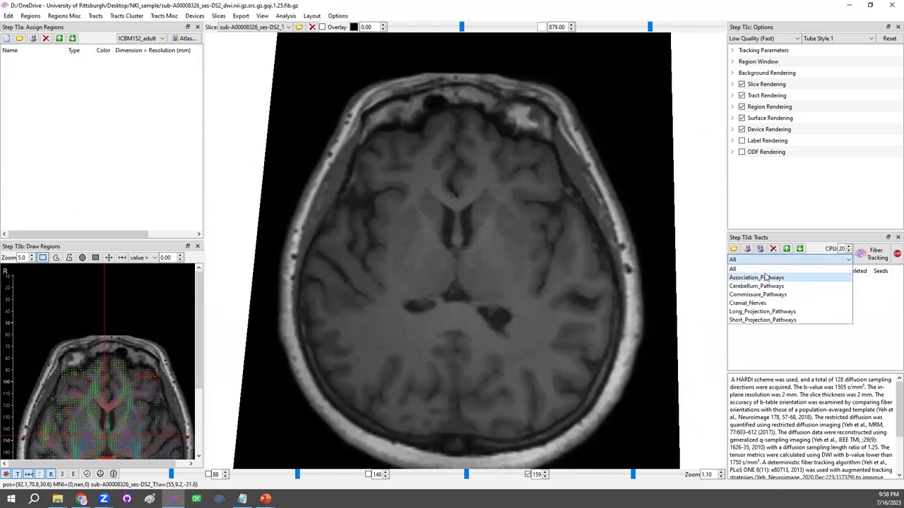
{"action": "left_click", "coordinate": [767, 280]}
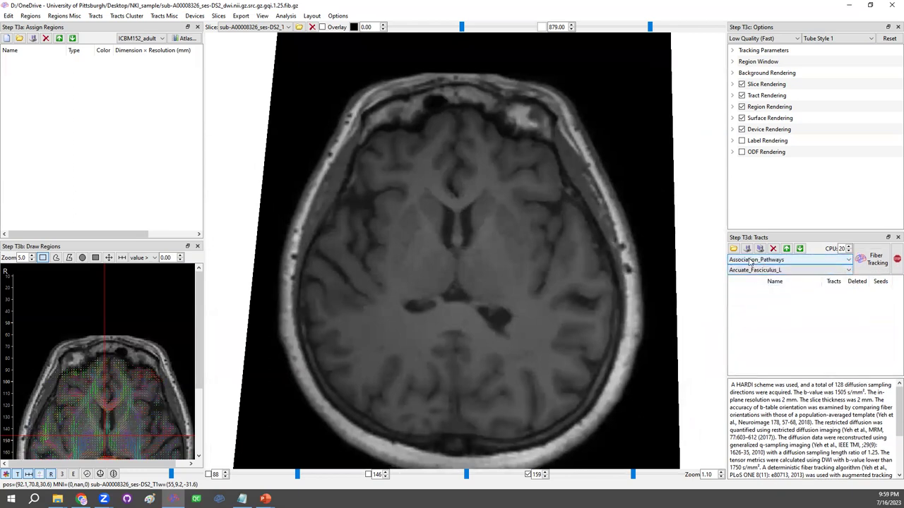
{"action": "left_click", "coordinate": [771, 271]}
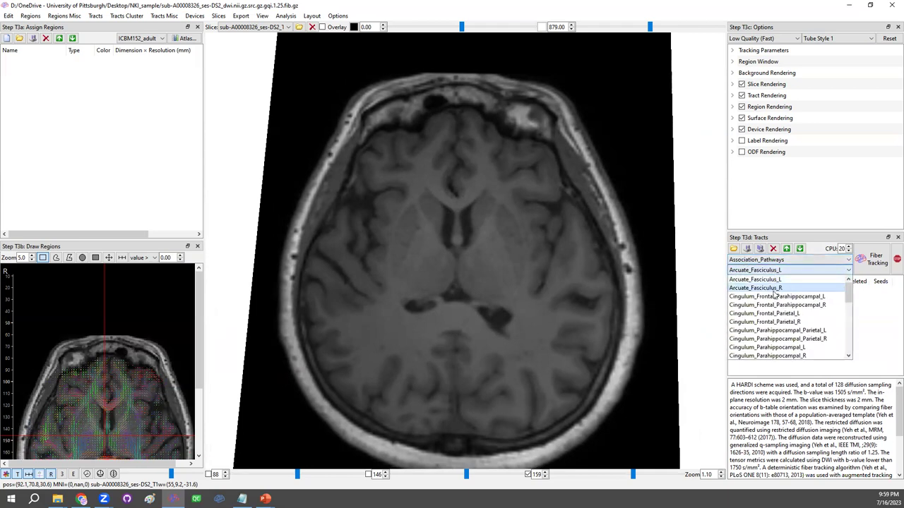
{"action": "scroll", "coordinate": [778, 328], "scroll_direction": "down", "scroll_amount": 4}
{"action": "scroll", "coordinate": [780, 344], "scroll_direction": "up", "scroll_amount": 5}
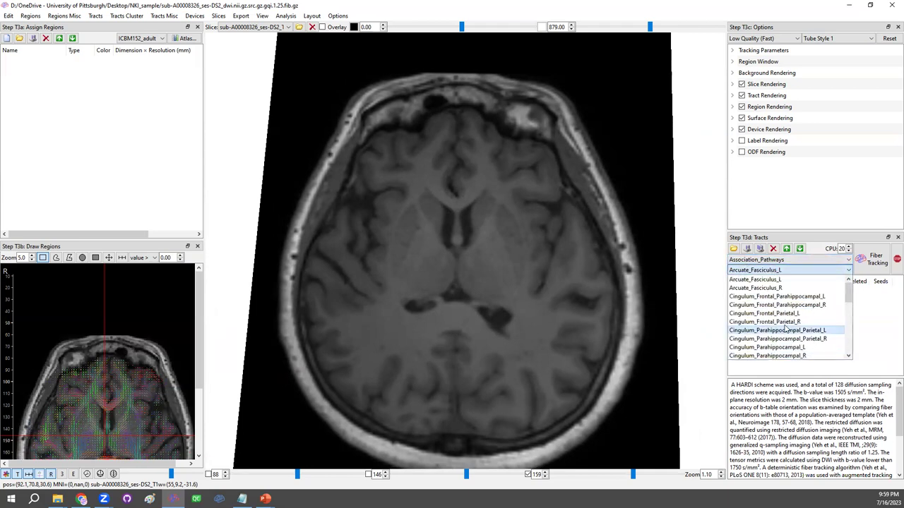
{"action": "left_click", "coordinate": [786, 282]}
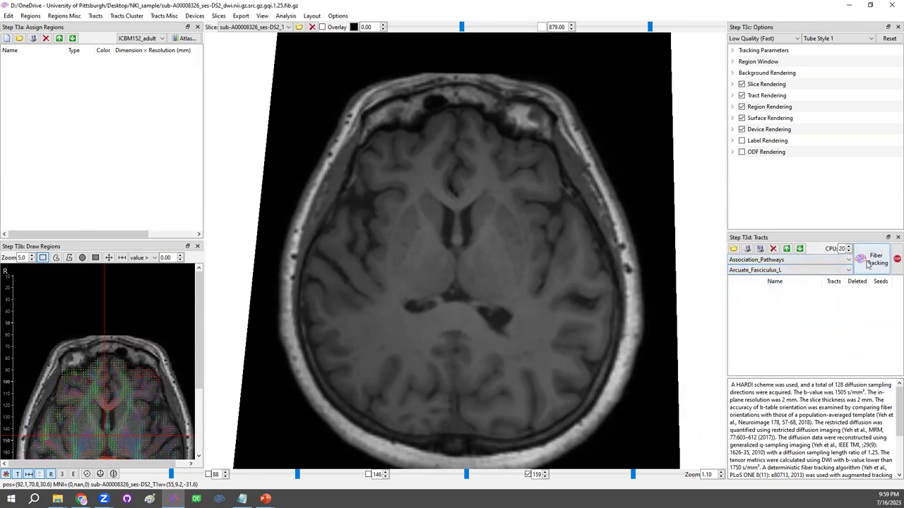
Step: Auto-track Arcuate_Fasciculus_L, Arcuate_Fasciculus_R and Cingulum_Frontal_Parietal_L
{"action": "left_click", "coordinate": [868, 263]}
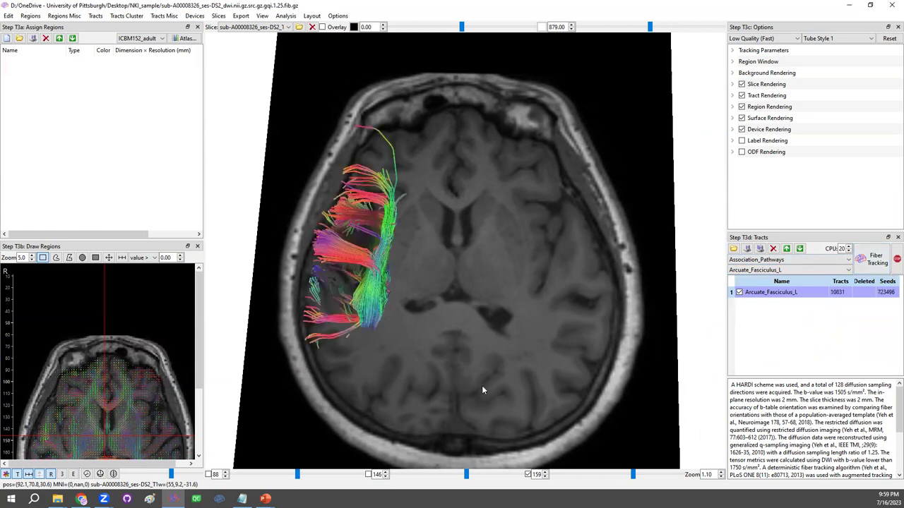
{"action": "left_click_drag", "start_coordinate": [486, 352], "coordinate": [442, 324]}
{"action": "left_click", "coordinate": [763, 271]}
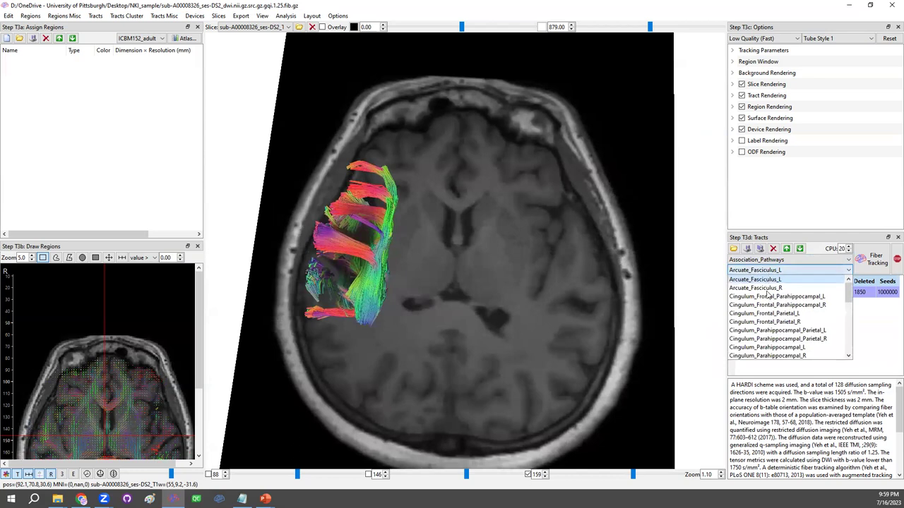
{"action": "left_click", "coordinate": [755, 288]}
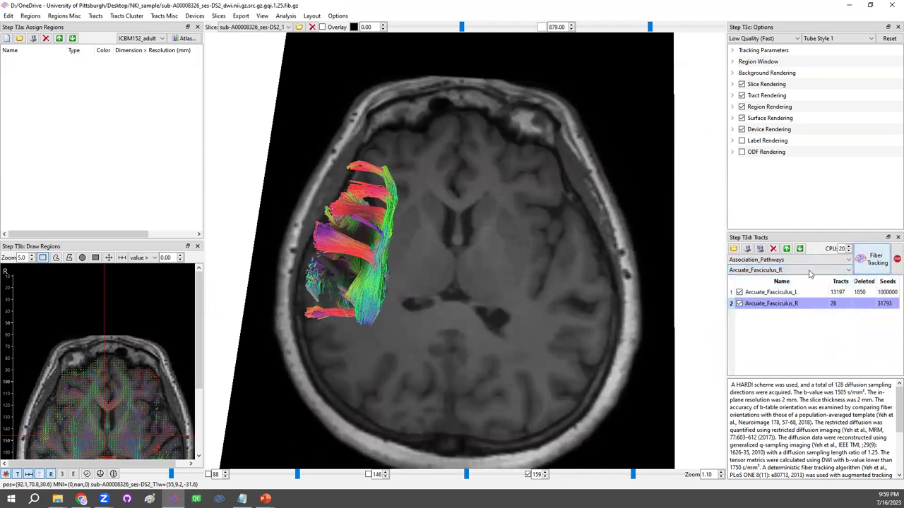
{"action": "left_click", "coordinate": [811, 272]}
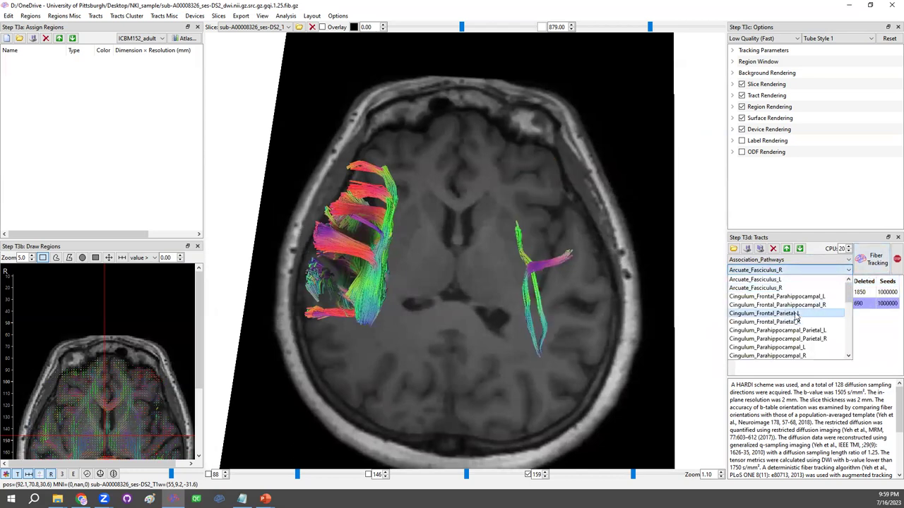
{"action": "left_click", "coordinate": [796, 314]}
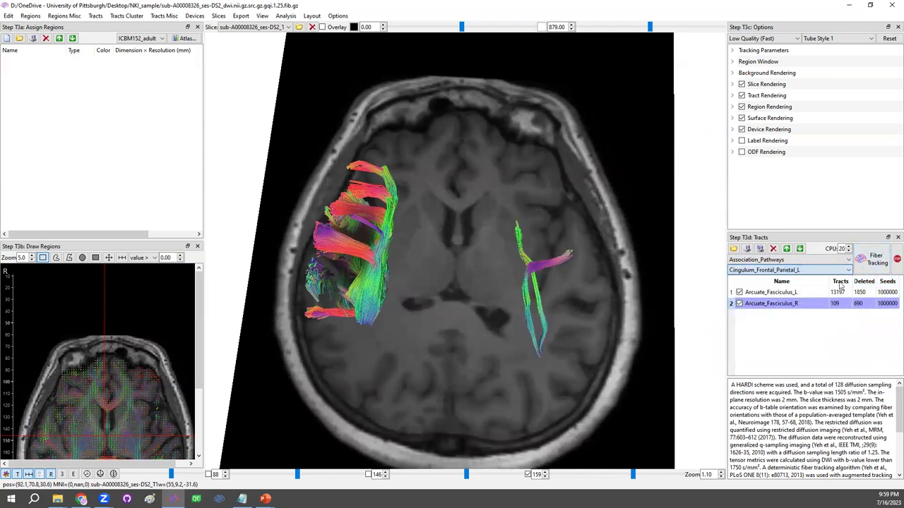
Step: Track Frontal_Aslant_Tract_L and Inferior_Fronto_Occipital_Fasciculus_L, then lower the axial slice to reveal more fibres
{"action": "left_click", "coordinate": [798, 272]}
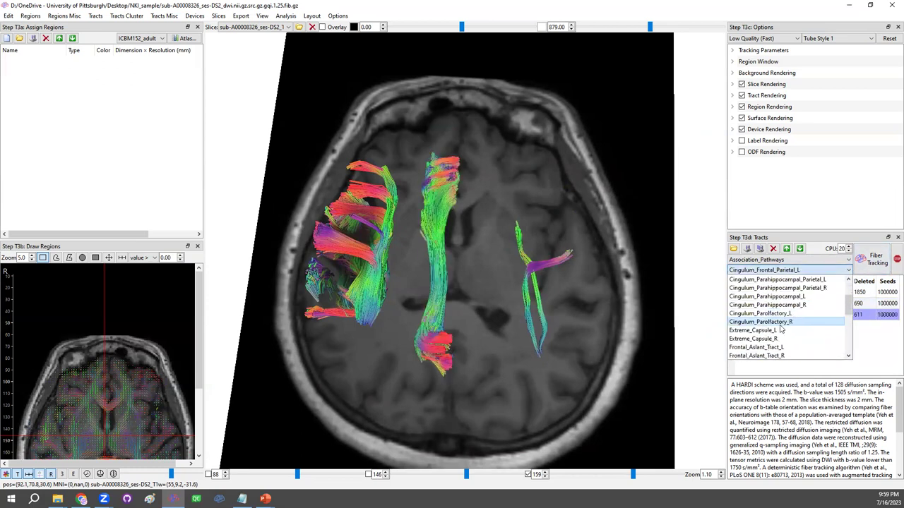
{"action": "left_click", "coordinate": [782, 347]}
{"action": "left_click", "coordinate": [866, 260]}
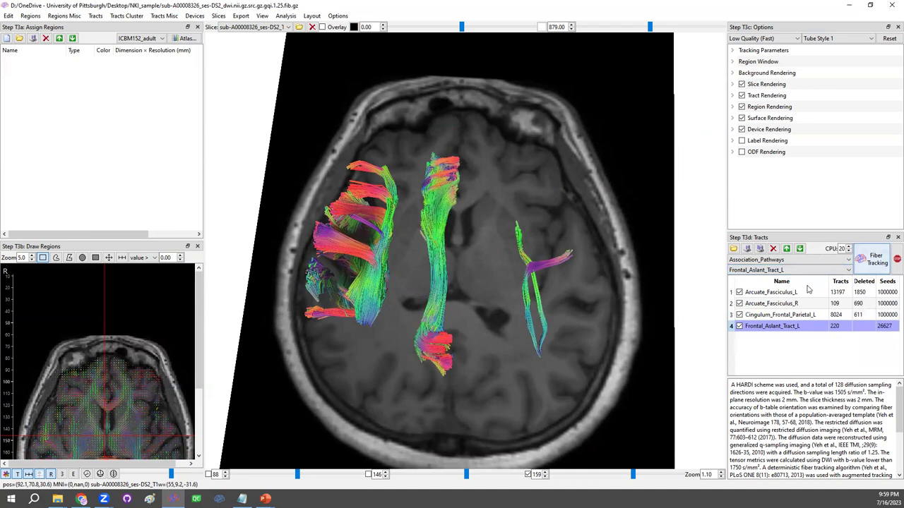
{"action": "left_click", "coordinate": [797, 271]}
{"action": "scroll", "coordinate": [792, 317], "scroll_direction": "down", "scroll_amount": 3}
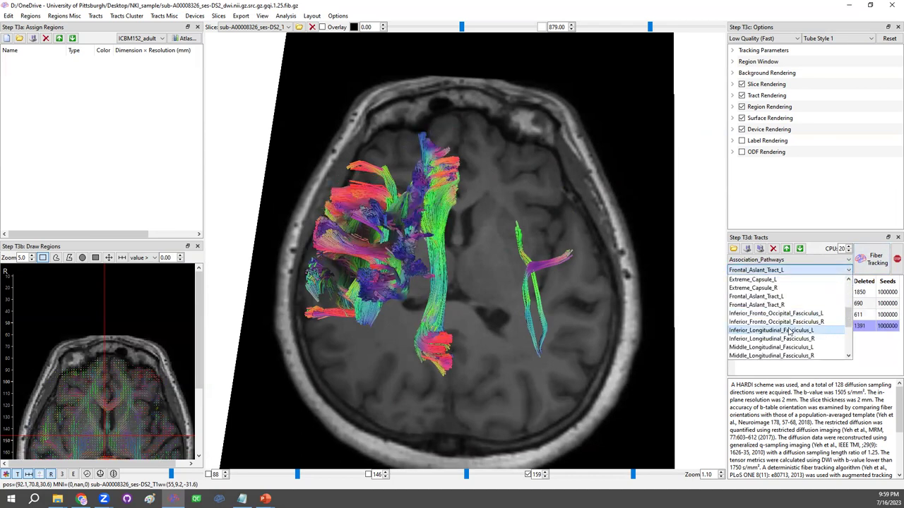
{"action": "left_click", "coordinate": [810, 294]}
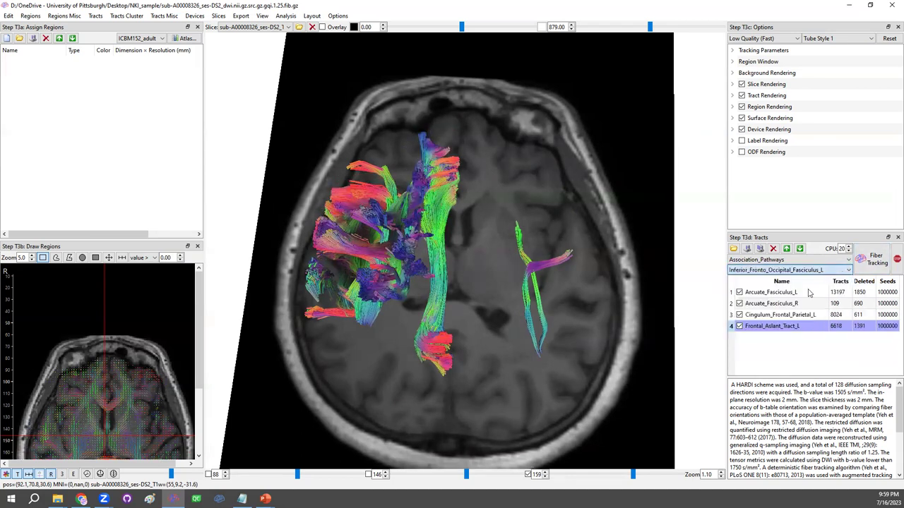
{"action": "left_click", "coordinate": [867, 259]}
{"action": "left_click_drag", "start_coordinate": [569, 371], "coordinate": [567, 454]}
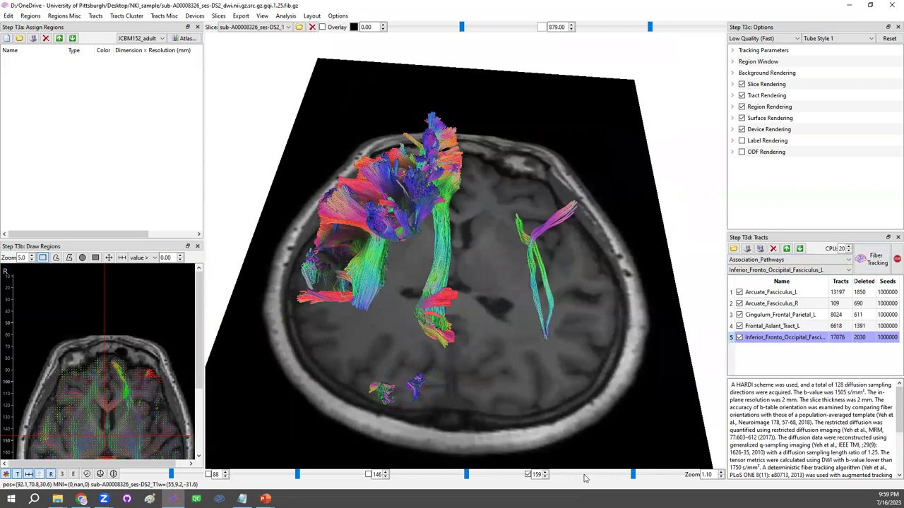
{"action": "left_click_drag", "start_coordinate": [584, 479], "coordinate": [612, 475]}
Step: Apply Tracts Cluster > Assign Colors to All Clusters and rotate to inspect the five coloured bundles
{"action": "left_click", "coordinate": [128, 16]}
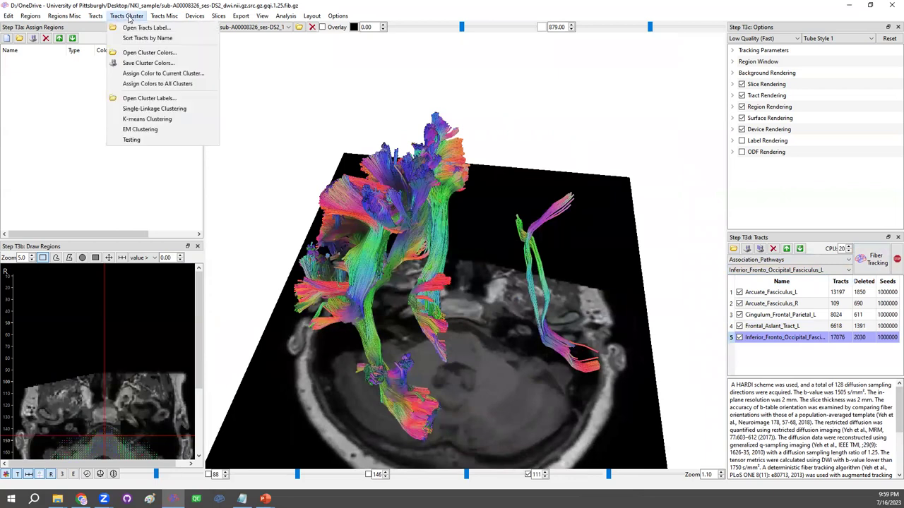
{"action": "left_click", "coordinate": [142, 85]}
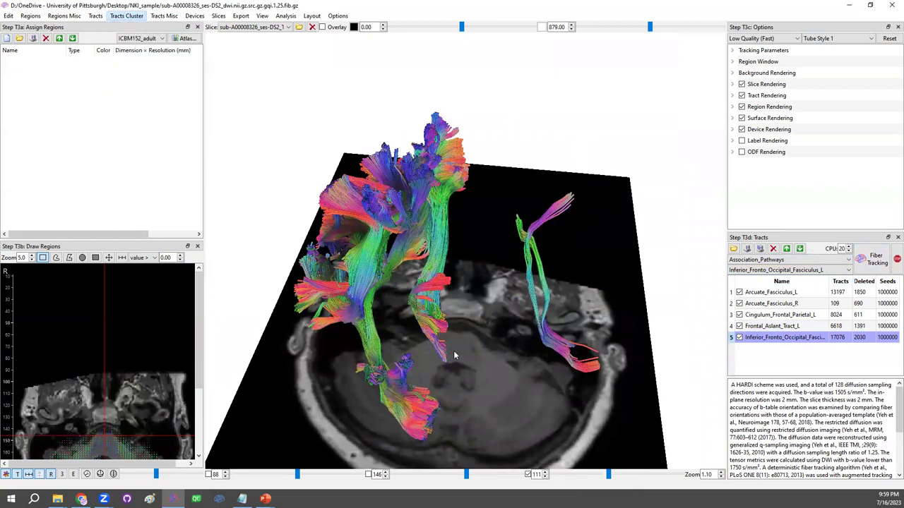
{"action": "left_click_drag", "start_coordinate": [454, 355], "coordinate": [435, 221]}
{"action": "left_click_drag", "start_coordinate": [535, 277], "coordinate": [656, 291]}
{"action": "left_click_drag", "start_coordinate": [457, 220], "coordinate": [554, 276]}
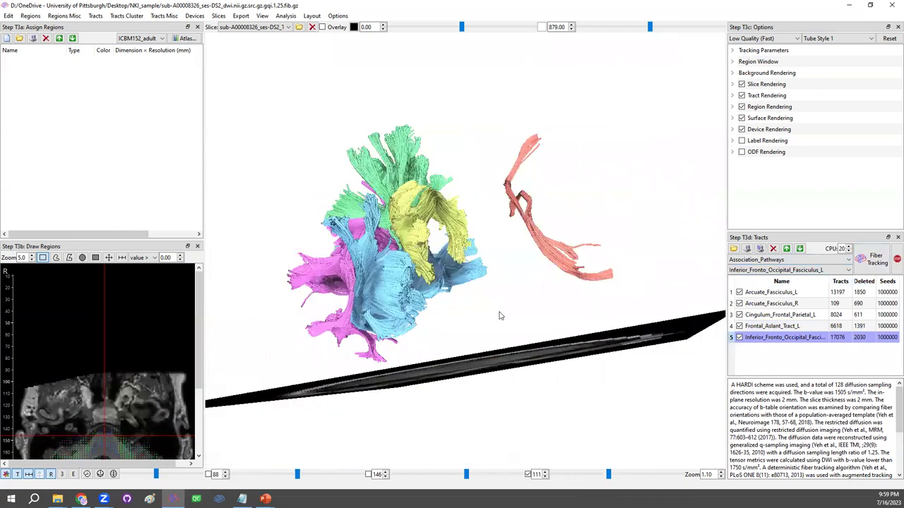
{"action": "left_click_drag", "start_coordinate": [498, 316], "coordinate": [566, 290]}
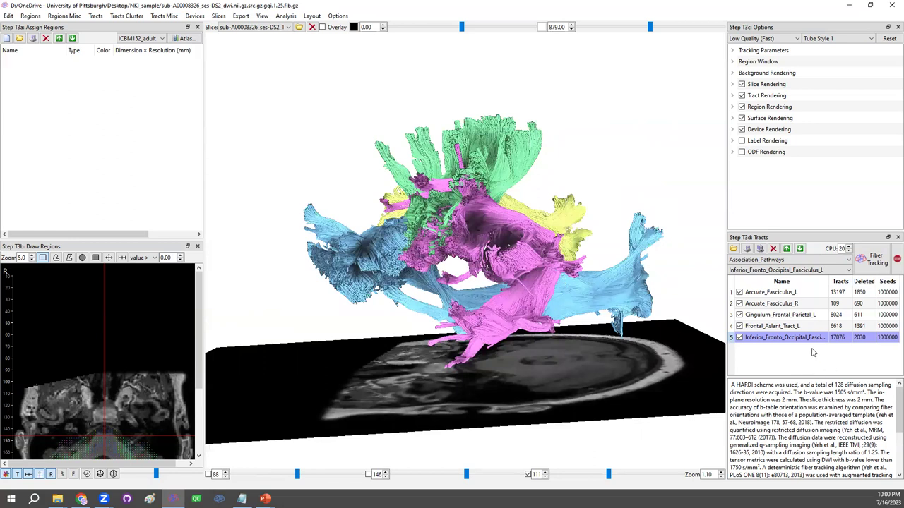
Step: Delete the Arcuate_Fasciculus_R, Cingulum, Frontal_Aslant and Inferior_Fronto_Occipital tracts, keeping Arcuate_Fasciculus_L
{"action": "left_click", "coordinate": [777, 293]}
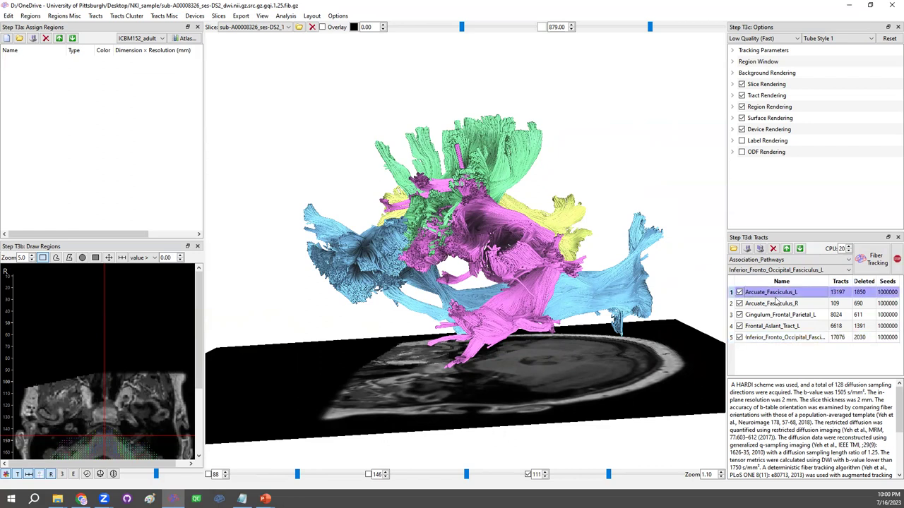
{"action": "left_click", "coordinate": [772, 305]}
{"action": "left_click", "coordinate": [774, 250]}
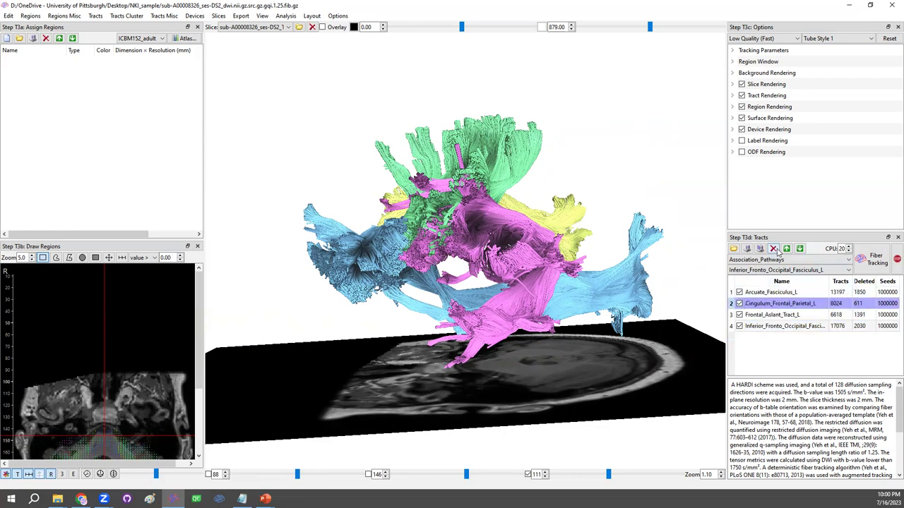
{"action": "left_click", "coordinate": [774, 249]}
{"action": "left_click", "coordinate": [774, 249]}
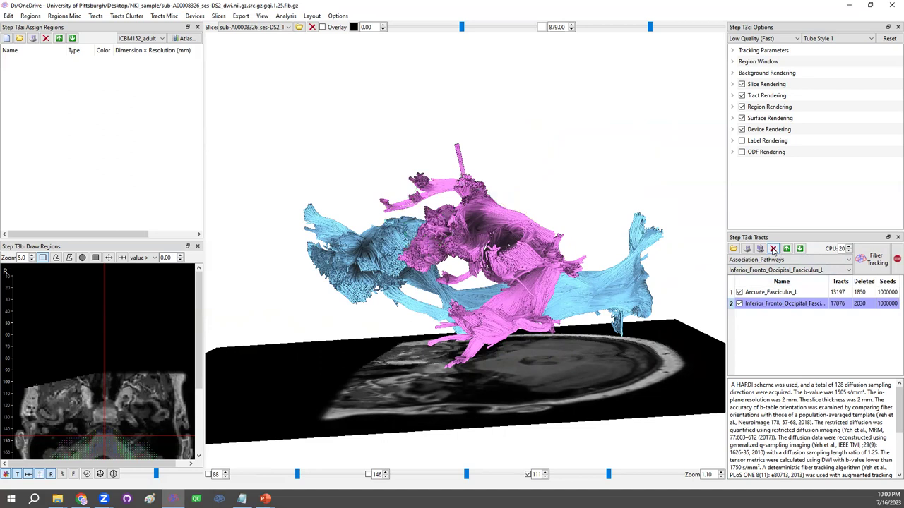
{"action": "left_click", "coordinate": [773, 250]}
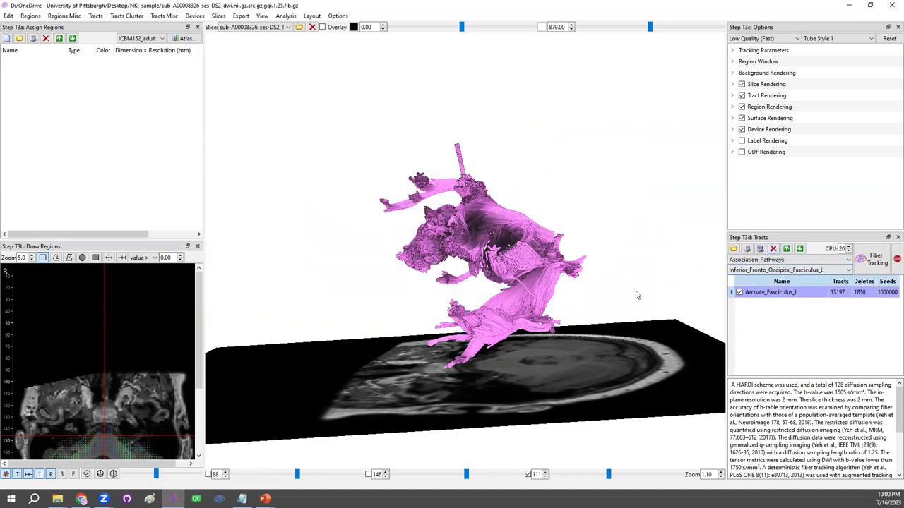
Step: Zoom in on the scene and choose Arcuate_Fasciculus_L in the atlas tract list
{"action": "left_click_drag", "start_coordinate": [615, 289], "coordinate": [582, 284]}
{"action": "scroll", "coordinate": [533, 287], "scroll_direction": "up", "scroll_amount": 5}
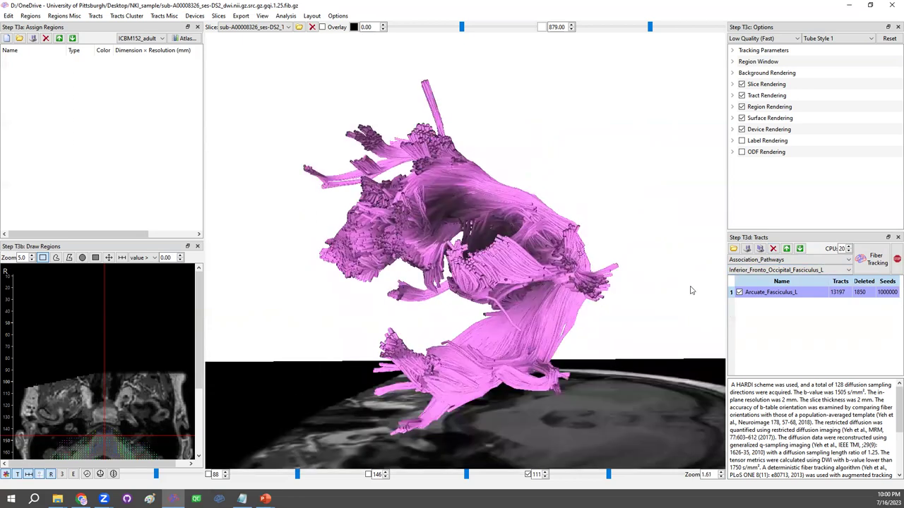
{"action": "left_click", "coordinate": [798, 271]}
{"action": "scroll", "coordinate": [781, 289], "scroll_direction": "up", "scroll_amount": 5}
{"action": "left_click", "coordinate": [778, 280]}
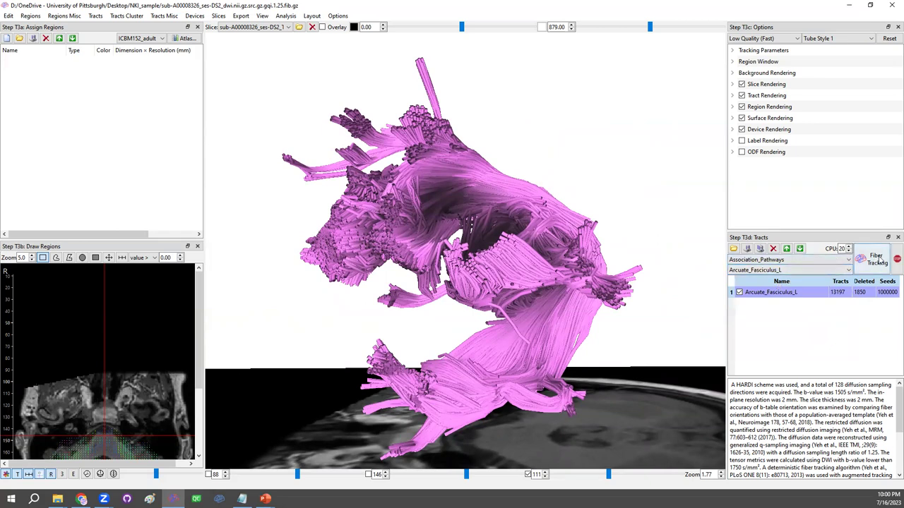
Step: Load the atlas-mapped Arcuate_Fasciculus_L (196 tracts) in orange and rotate to compare it with the pink bundle
{"action": "left_click", "coordinate": [101, 19]}
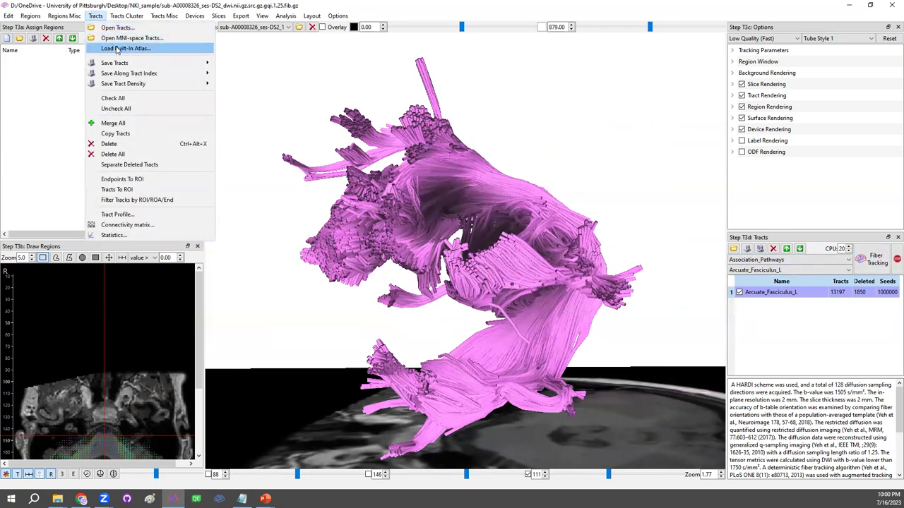
{"action": "left_click", "coordinate": [139, 49]}
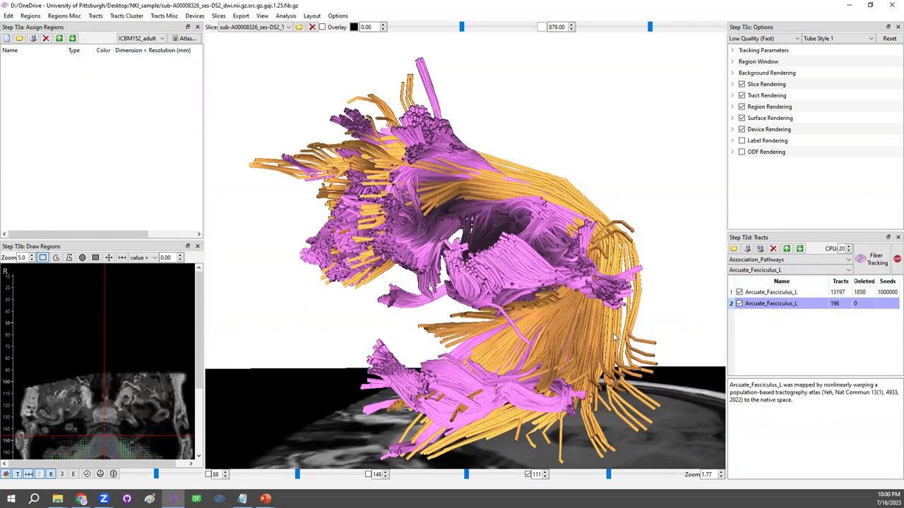
{"action": "scroll", "coordinate": [600, 339], "scroll_direction": "down", "scroll_amount": 1}
{"action": "scroll", "coordinate": [594, 342], "scroll_direction": "down", "scroll_amount": 1}
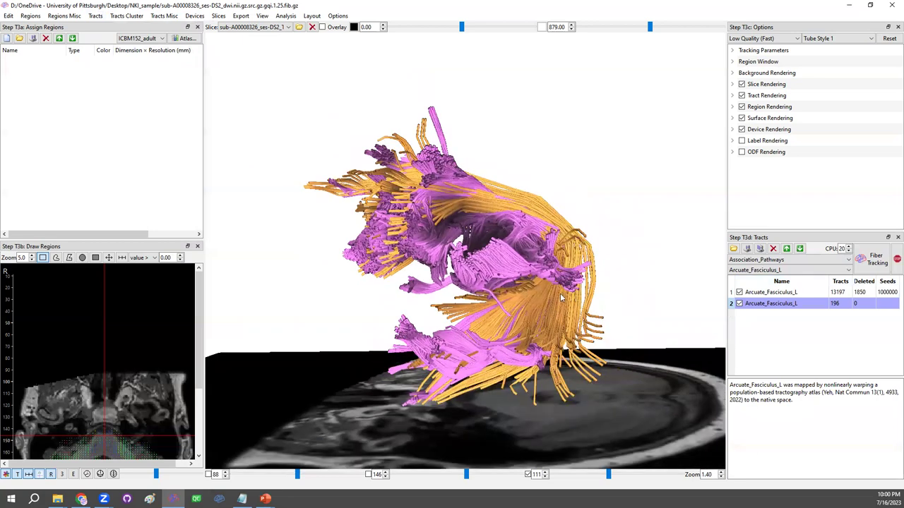
{"action": "left_click_drag", "start_coordinate": [560, 298], "coordinate": [685, 307]}
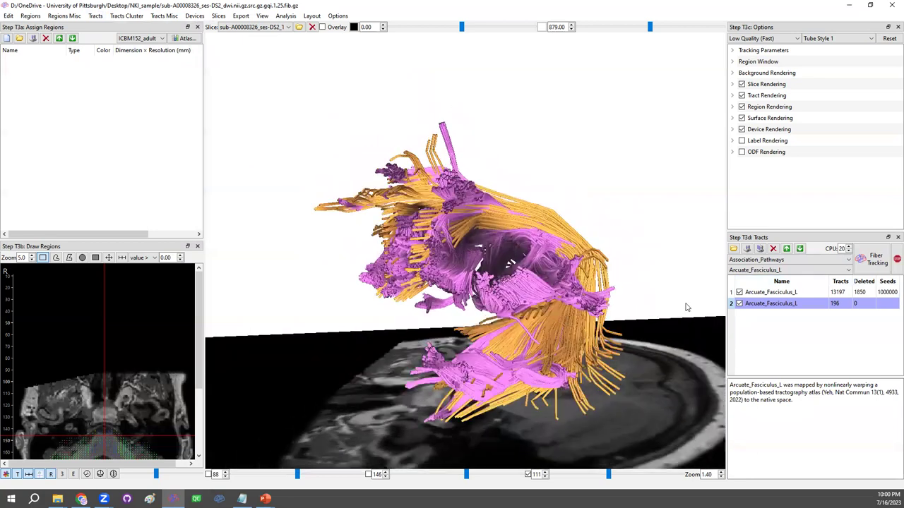
Step: Toggle the pink tracked and orange atlas arcuate bundles, leaving only the orange one visible
{"action": "left_click", "coordinate": [739, 295]}
{"action": "left_click", "coordinate": [738, 292]}
{"action": "left_click", "coordinate": [739, 305]}
{"action": "left_click", "coordinate": [739, 305]}
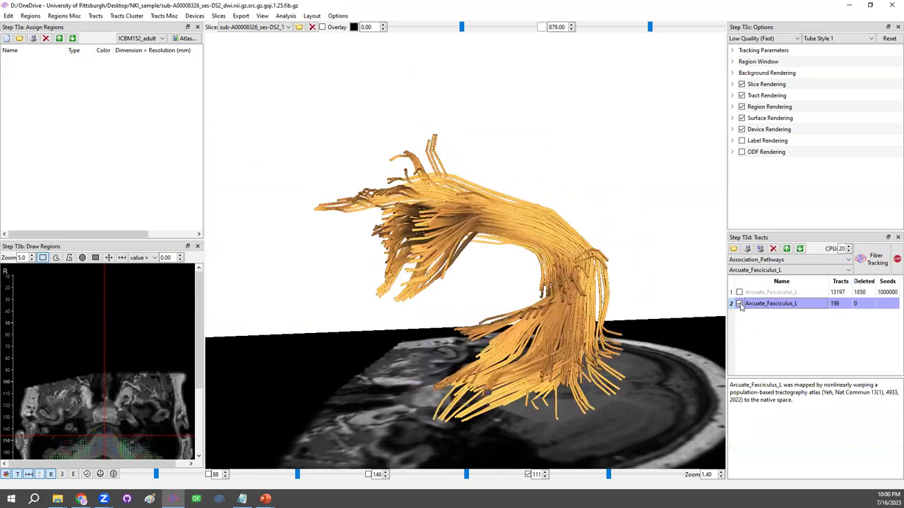
{"action": "left_click", "coordinate": [739, 304]}
{"action": "left_click", "coordinate": [739, 302]}
{"action": "left_click", "coordinate": [739, 293]}
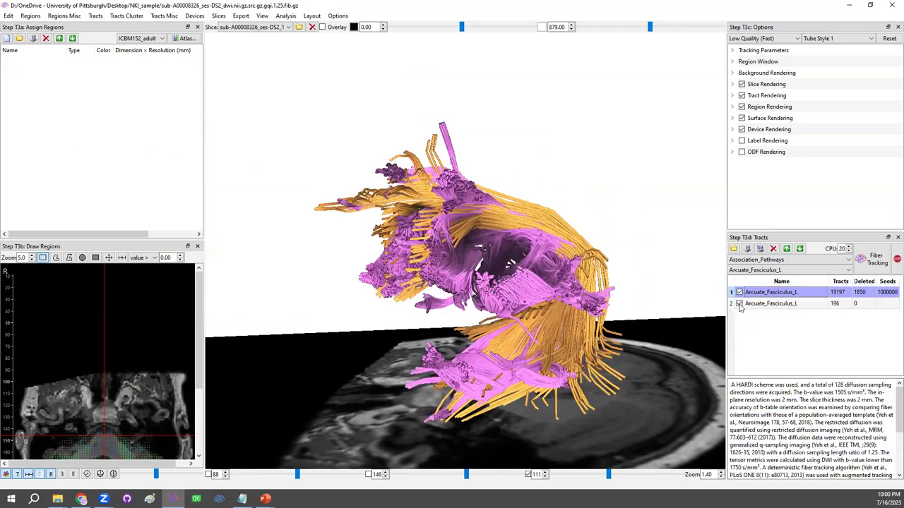
{"action": "left_click", "coordinate": [740, 303]}
{"action": "left_click", "coordinate": [739, 293]}
{"action": "left_click", "coordinate": [739, 292]}
{"action": "left_click", "coordinate": [739, 292]}
{"action": "left_click", "coordinate": [739, 303]}
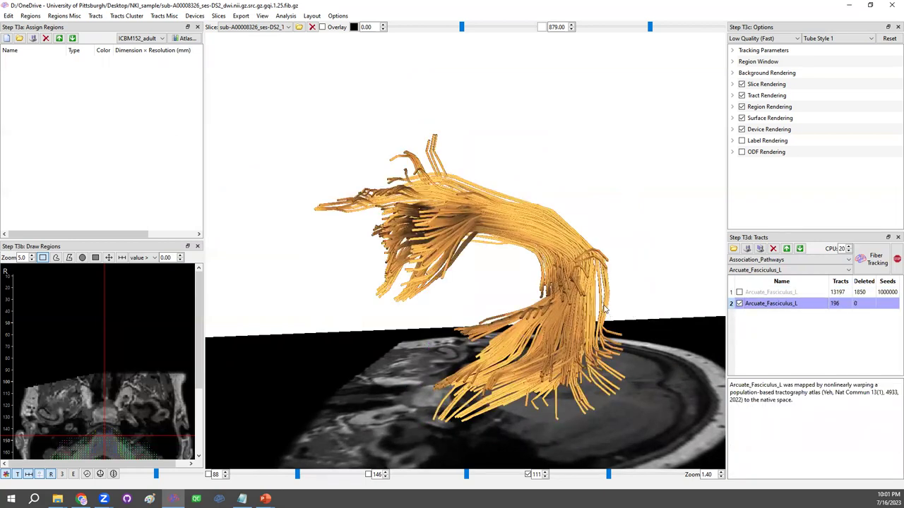
Step: Rotate the orange atlas arcuate fibres to inspect them, briefly hiding and re-showing them
{"action": "left_click_drag", "start_coordinate": [623, 313], "coordinate": [804, 327]}
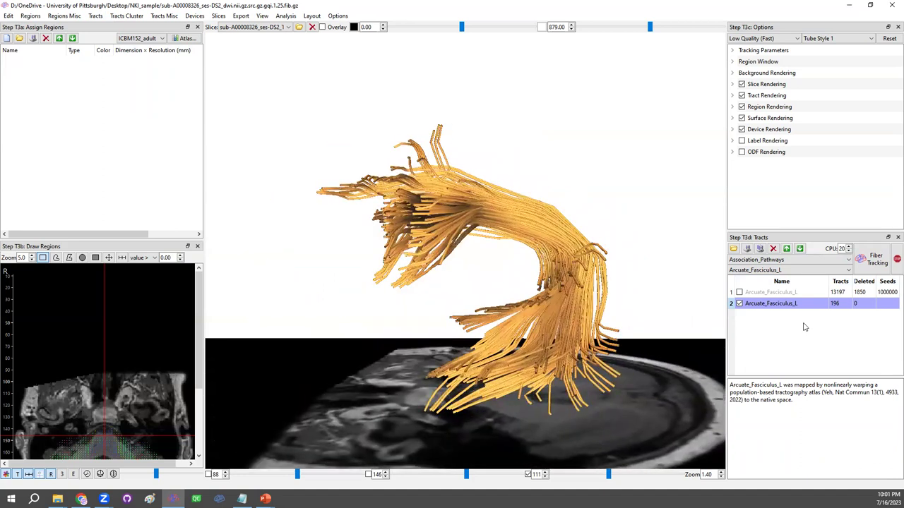
{"action": "left_click", "coordinate": [741, 306]}
{"action": "left_click", "coordinate": [740, 304]}
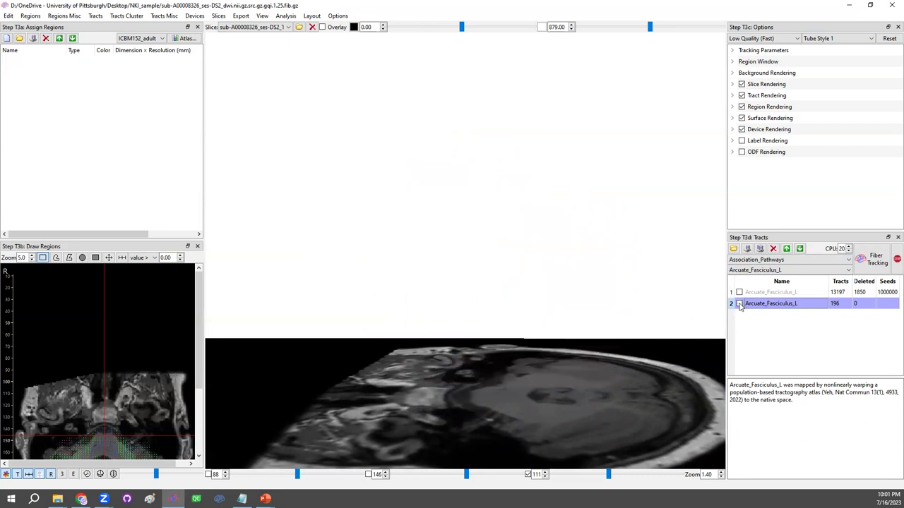
{"action": "left_click", "coordinate": [739, 303]}
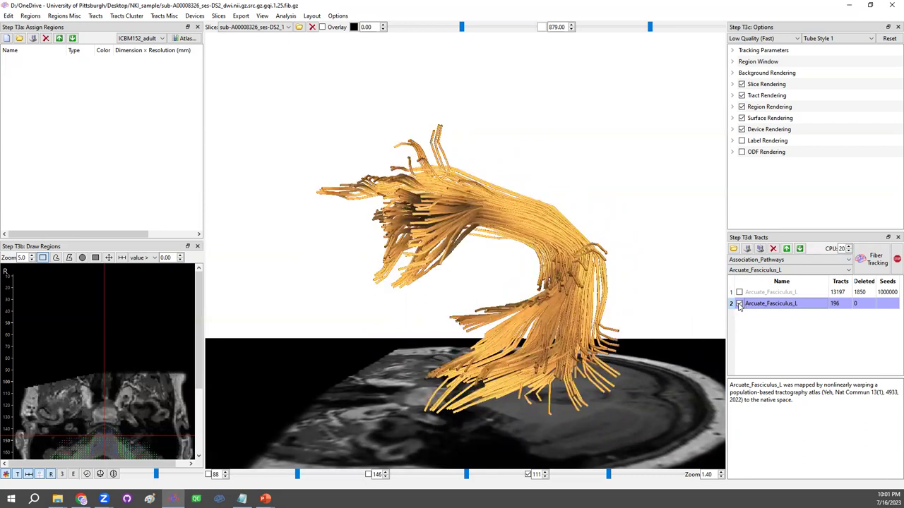
Step: Switch the tract category to Short_Projection_Pathways and delete the atlas arcuate tract
{"action": "left_click", "coordinate": [783, 260]}
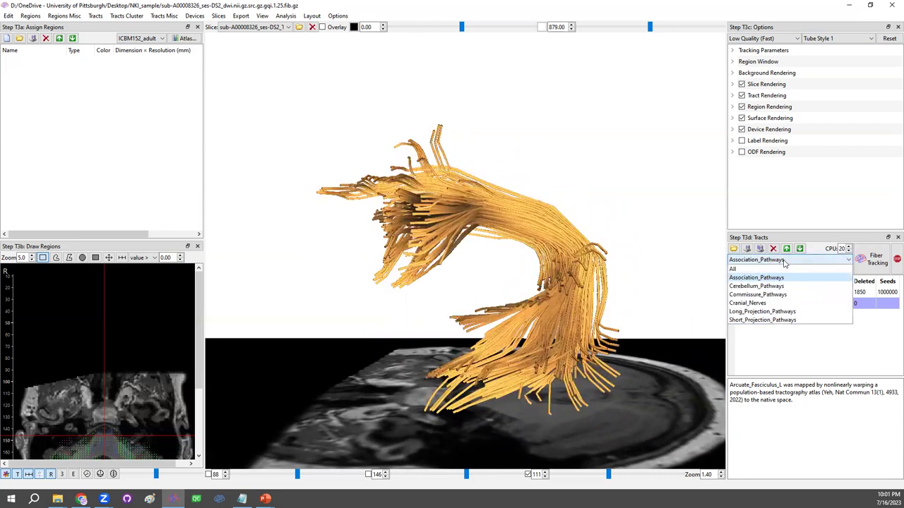
{"action": "left_click", "coordinate": [780, 319]}
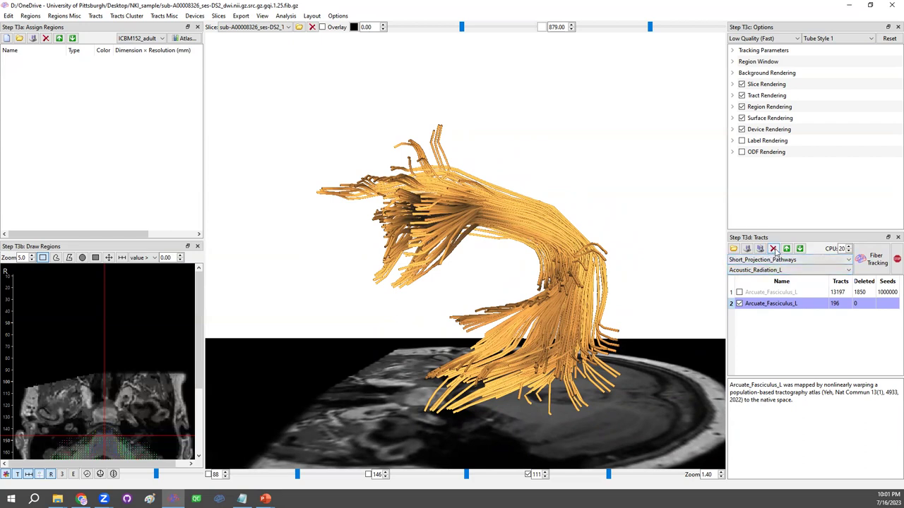
{"action": "left_click", "coordinate": [774, 250]}
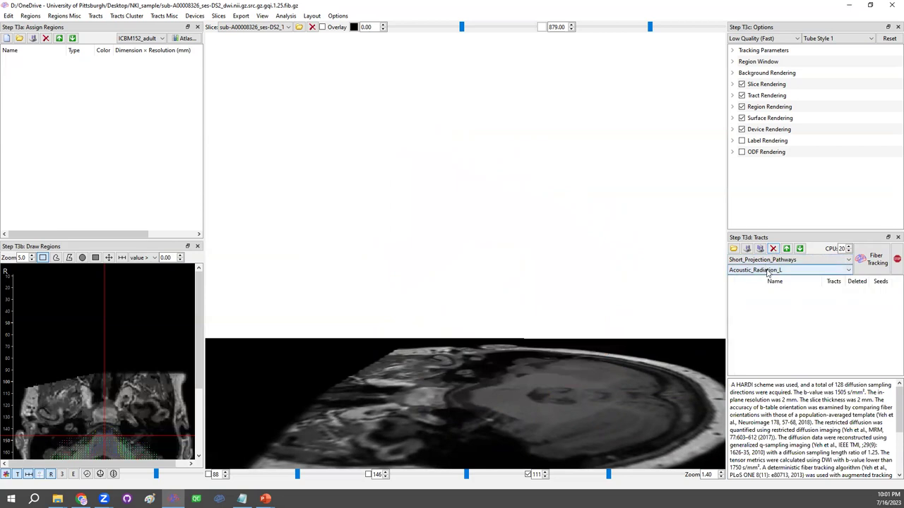
Step: Load Ansa_Lenticularis_L (59 tracts) from the built-in atlas and rotate to a top-down view
{"action": "left_click", "coordinate": [777, 270]}
{"action": "scroll", "coordinate": [775, 308], "scroll_direction": "down", "scroll_amount": 5}
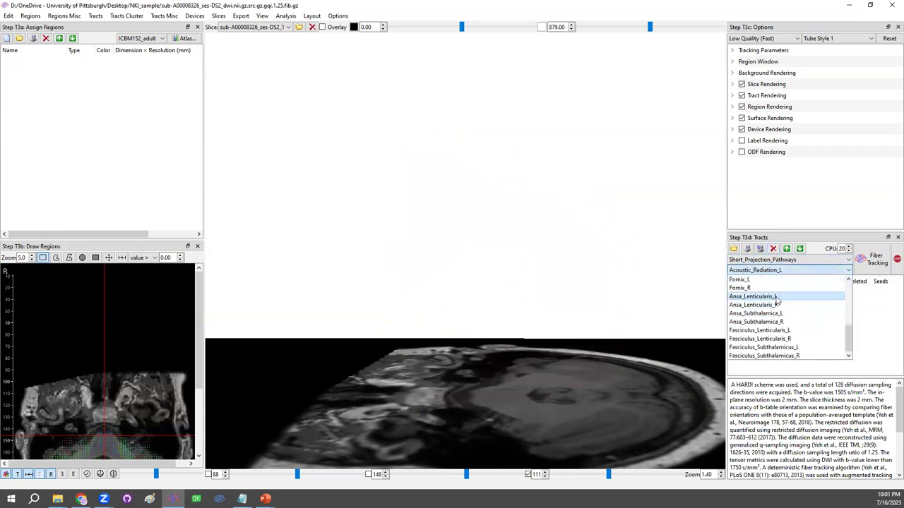
{"action": "left_click", "coordinate": [775, 297]}
{"action": "right_click", "coordinate": [767, 298]}
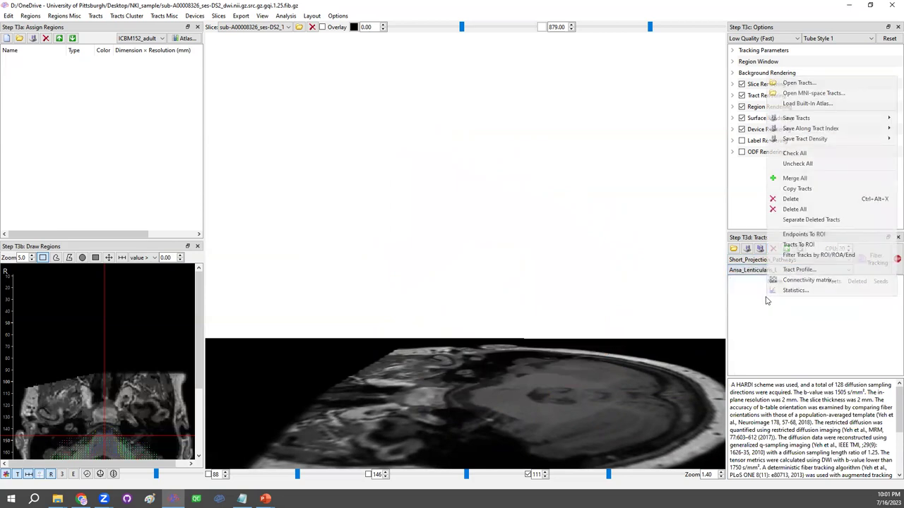
{"action": "left_click", "coordinate": [95, 16]}
{"action": "left_click", "coordinate": [113, 50]}
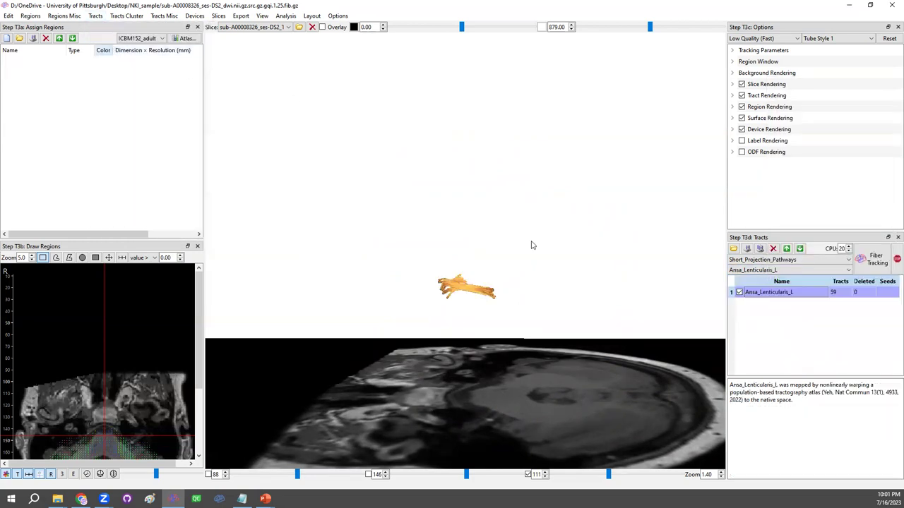
{"action": "left_click_drag", "start_coordinate": [532, 245], "coordinate": [480, 296]}
Step: Open the atlas region picker and choose the BrainSeg atlas
{"action": "left_click", "coordinate": [187, 38]}
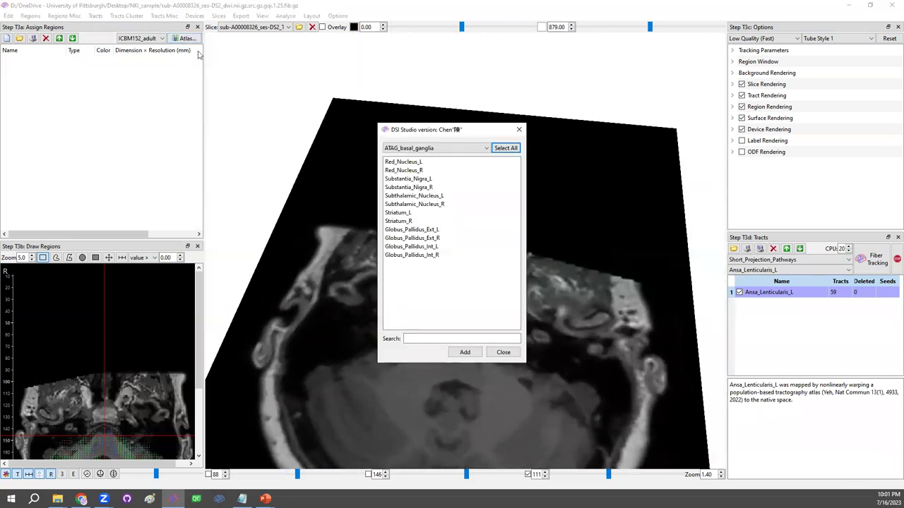
{"action": "left_click", "coordinate": [444, 150]}
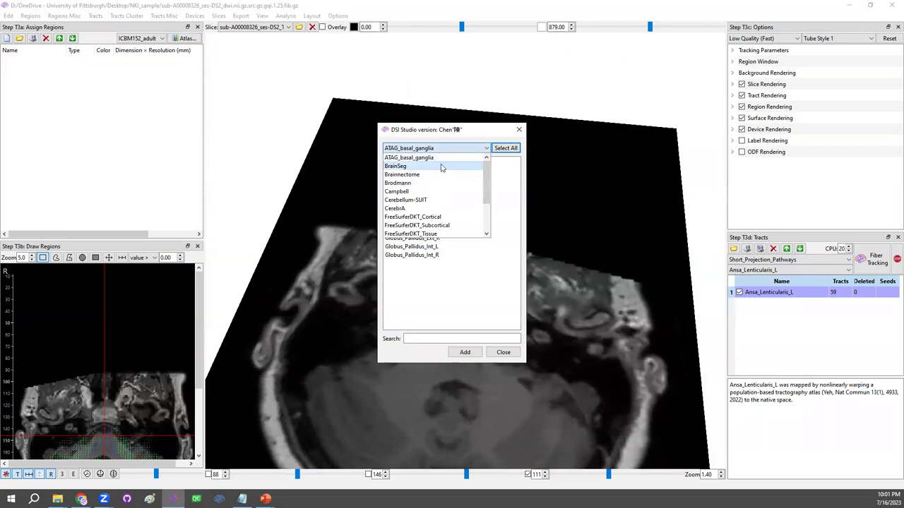
{"action": "scroll", "coordinate": [445, 174], "scroll_direction": "down", "scroll_amount": 1}
{"action": "scroll", "coordinate": [444, 175], "scroll_direction": "up", "scroll_amount": 1}
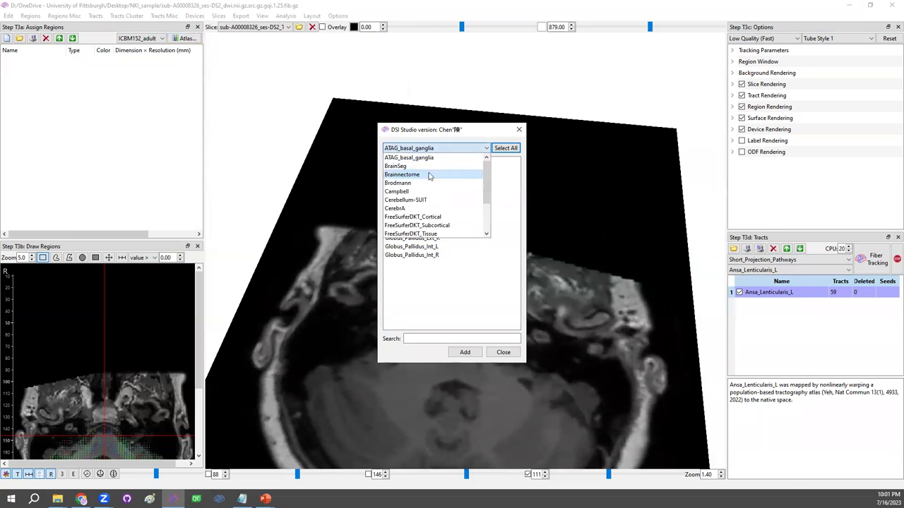
{"action": "left_click", "coordinate": [516, 186]}
{"action": "left_click", "coordinate": [516, 187]}
{"action": "left_click", "coordinate": [466, 148]}
{"action": "left_click", "coordinate": [444, 171]}
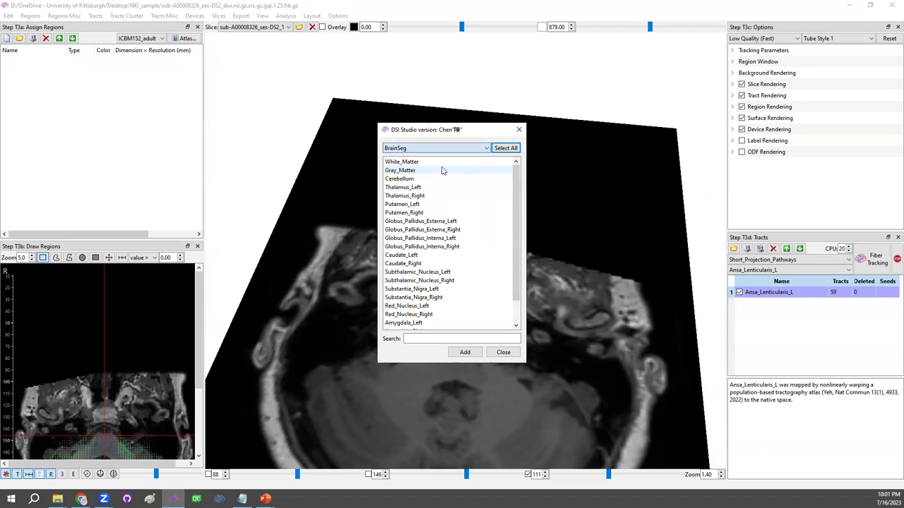
Step: Add Globus_Pallidus_Externa_Left, Globus_Pallidus_Interna_Left and Thalamus_Left as regions, then rotate and zoom to inspect
{"action": "left_click", "coordinate": [451, 222]}
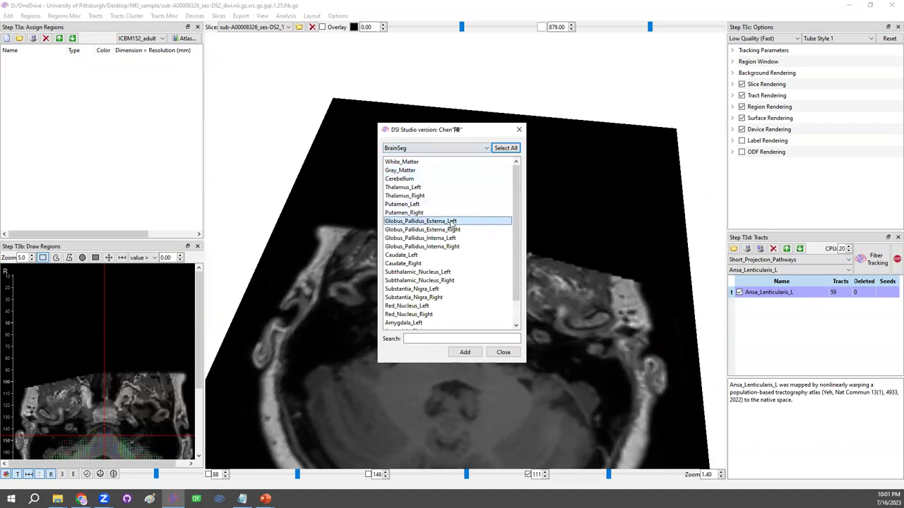
{"action": "left_click", "coordinate": [444, 238]}
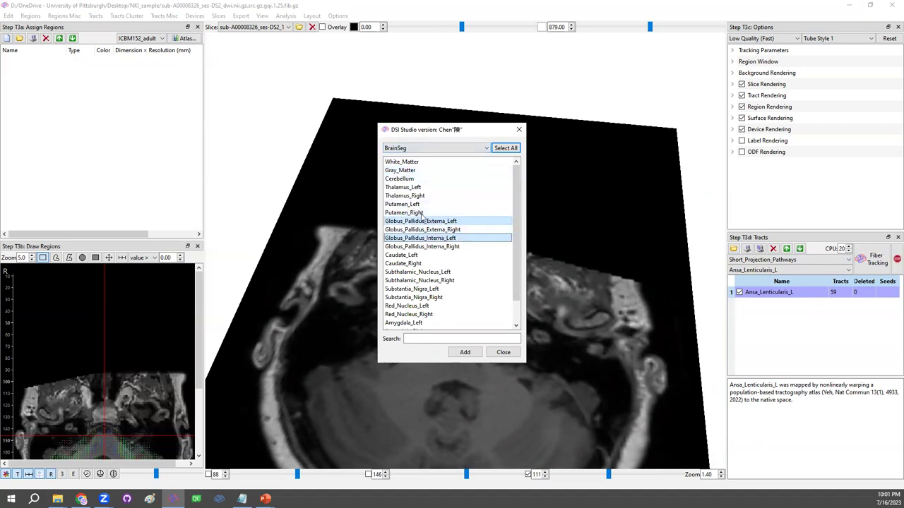
{"action": "left_click", "coordinate": [431, 187]}
{"action": "left_click", "coordinate": [470, 354]}
{"action": "left_click", "coordinate": [503, 353]}
{"action": "left_click_drag", "start_coordinate": [501, 349], "coordinate": [440, 353]}
{"action": "scroll", "coordinate": [441, 348], "scroll_direction": "up", "scroll_amount": 6}
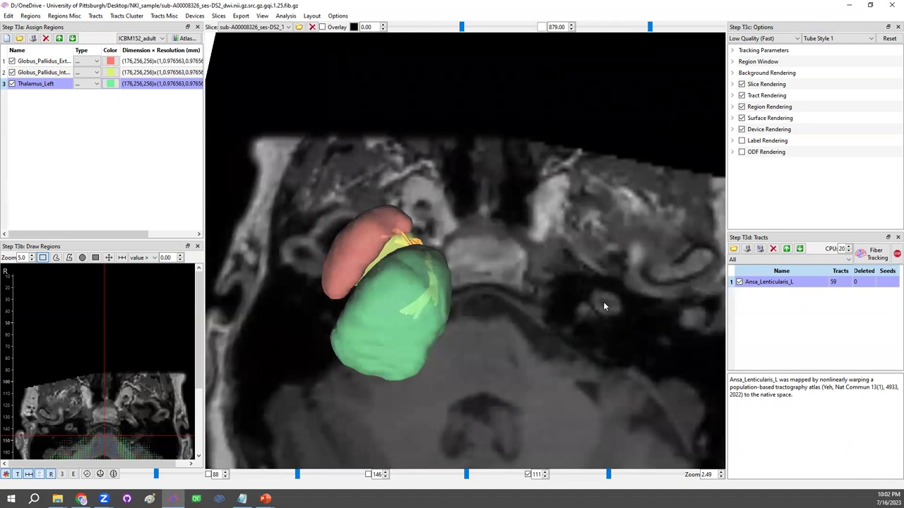
Step: Load Ansa_Subthalamica_L (66 tracts) from Short_Projection_Pathways in the built-in atlas and rotate to check it
{"action": "left_click", "coordinate": [812, 260]}
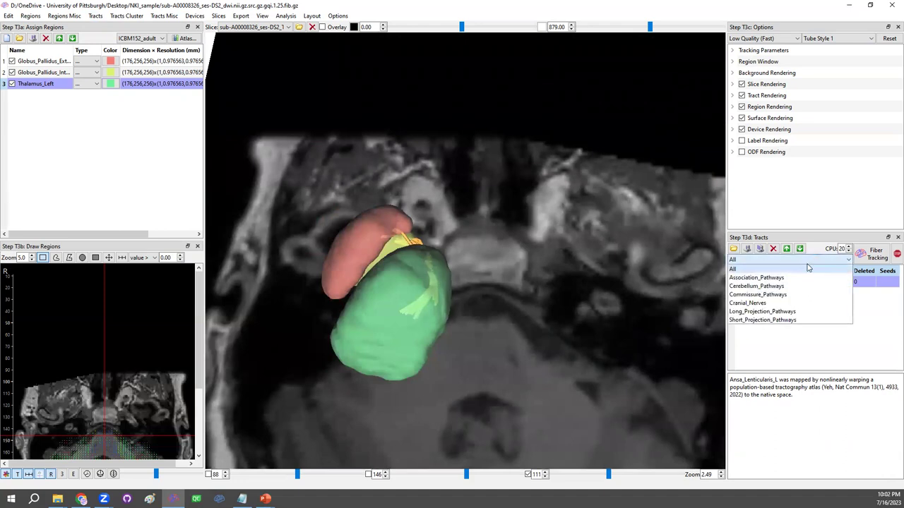
{"action": "left_click", "coordinate": [773, 320]}
{"action": "left_click", "coordinate": [805, 271]}
{"action": "scroll", "coordinate": [797, 332], "scroll_direction": "down", "scroll_amount": 3}
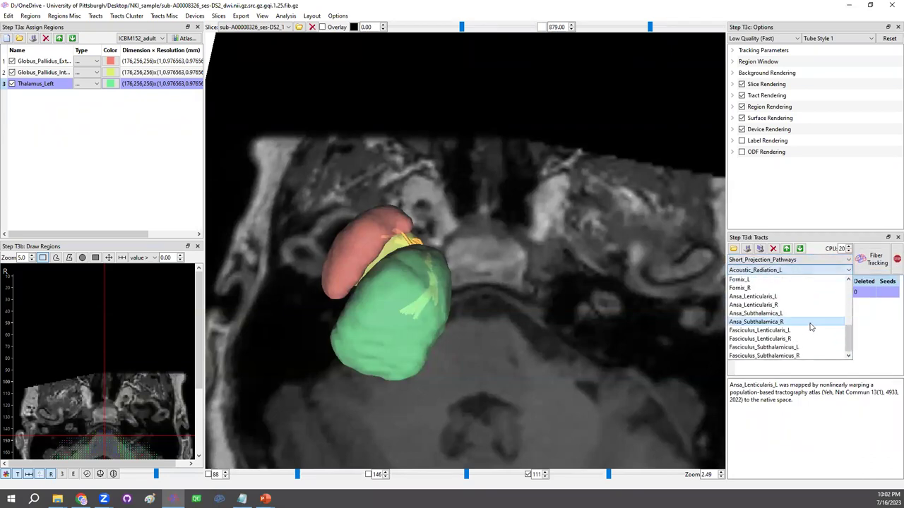
{"action": "left_click", "coordinate": [771, 316]}
{"action": "right_click", "coordinate": [791, 295]}
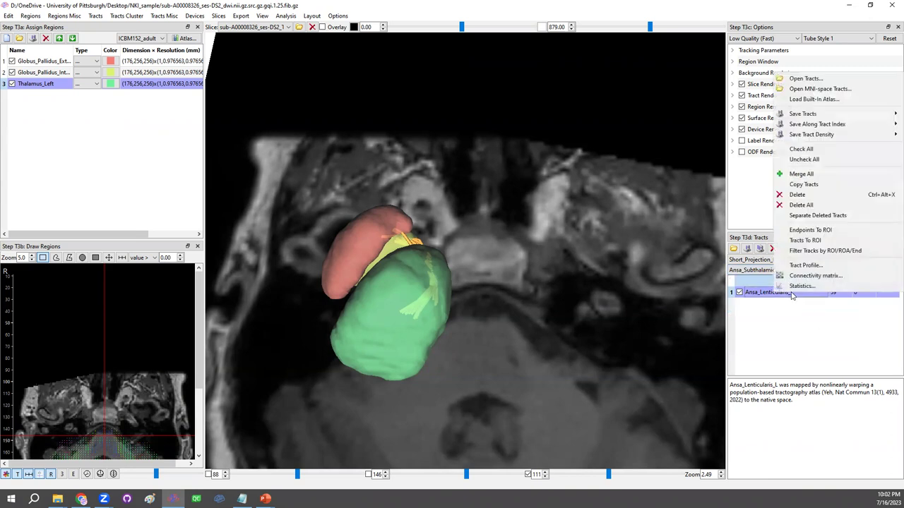
{"action": "left_click", "coordinate": [821, 100]}
{"action": "left_click_drag", "start_coordinate": [717, 300], "coordinate": [706, 325]}
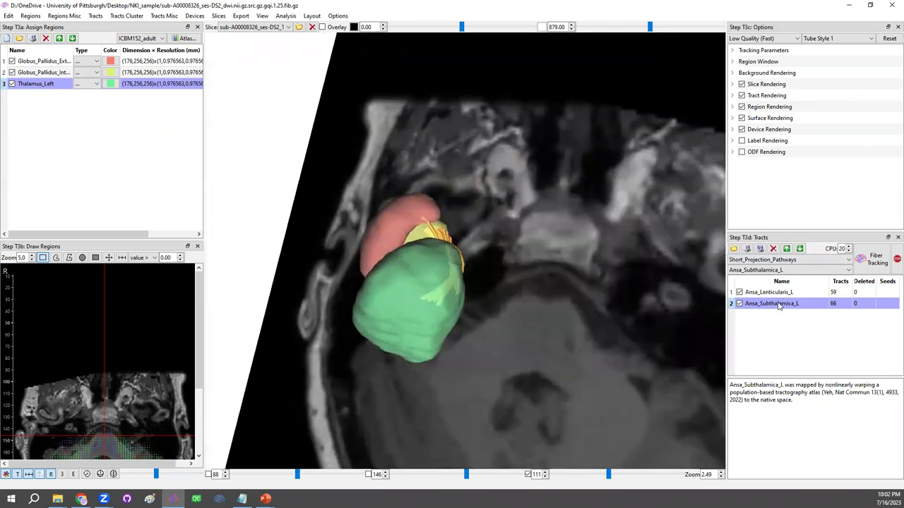
Step: Delete the atlas Ansa_Subthalamica_L tract and show the tracking parameters, keeping Short_Projection_Pathways
{"action": "left_click", "coordinate": [774, 248]}
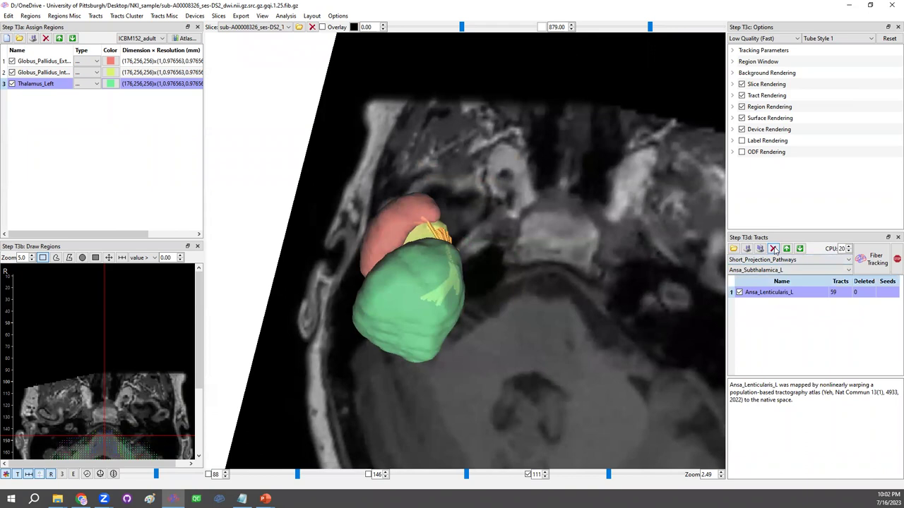
{"action": "left_click", "coordinate": [733, 51]}
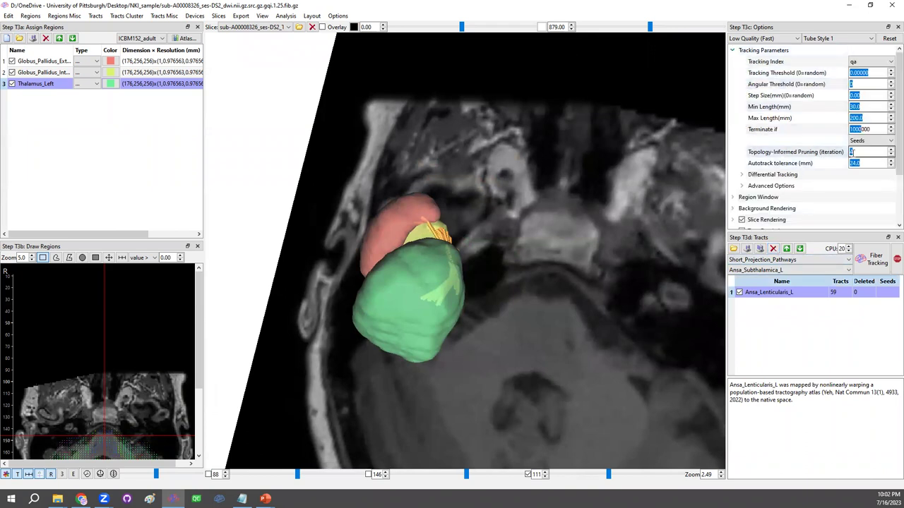
{"action": "left_click_drag", "start_coordinate": [520, 344], "coordinate": [551, 361]}
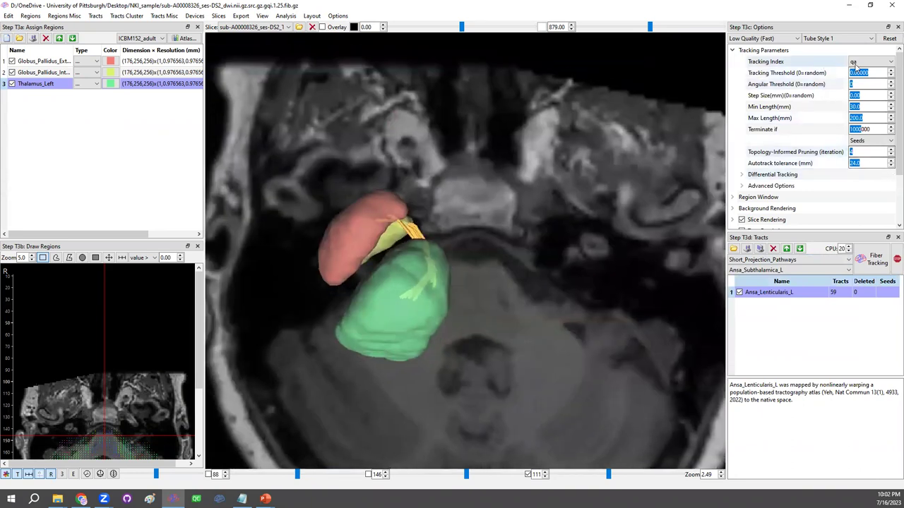
{"action": "left_click", "coordinate": [809, 261]}
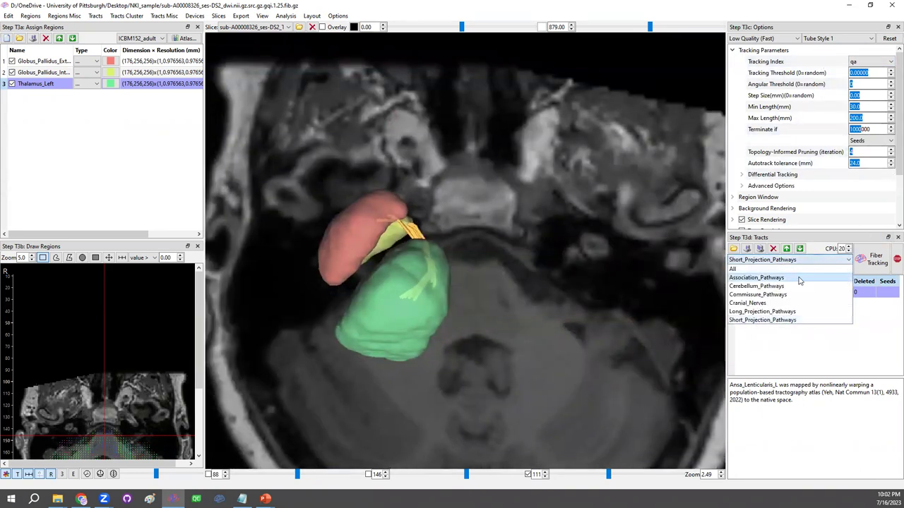
{"action": "left_click", "coordinate": [766, 320]}
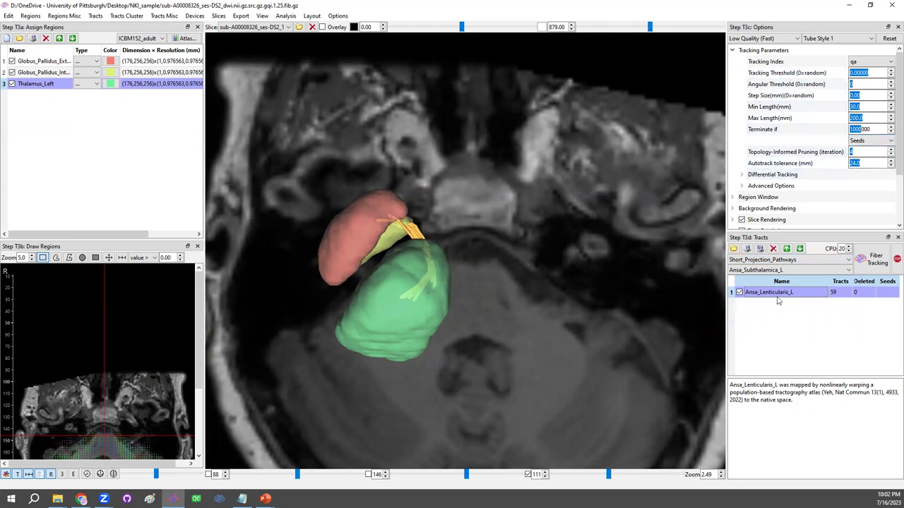
Step: Set Min Length to 10 mm and Autotrack tolerance to 8.0 mm
{"action": "left_click", "coordinate": [864, 106]}
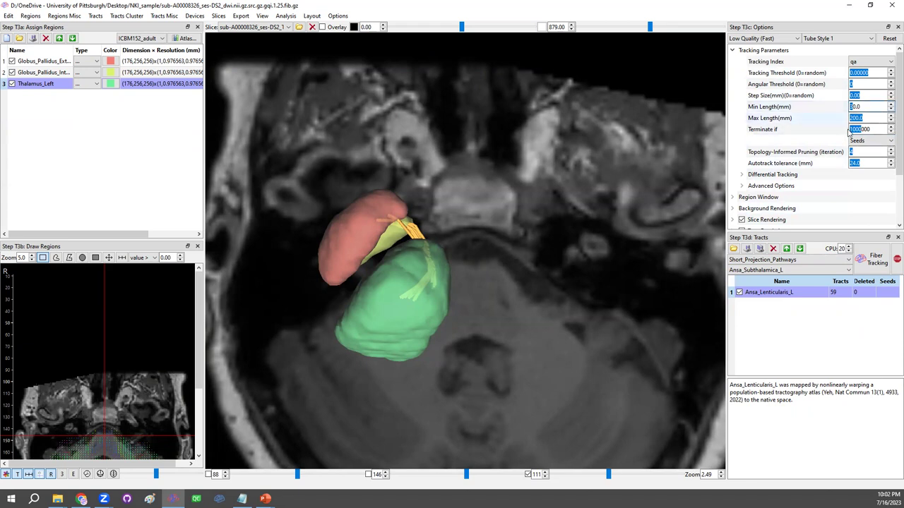
{"action": "type", "text": "1"}
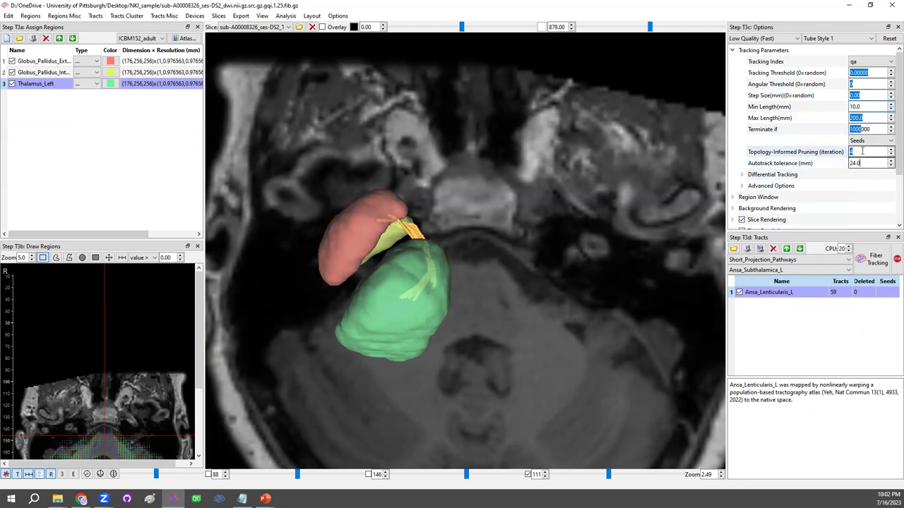
{"action": "left_click", "coordinate": [858, 165]}
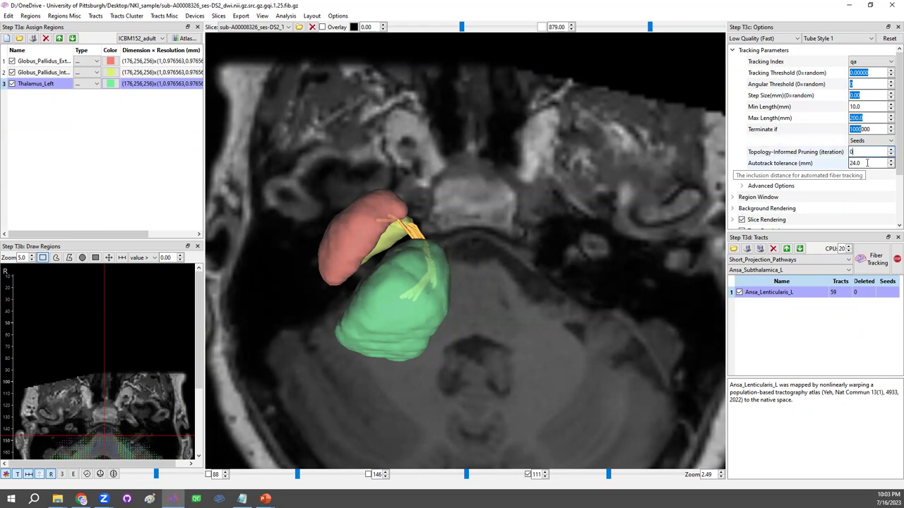
{"action": "double_click", "coordinate": [867, 163]}
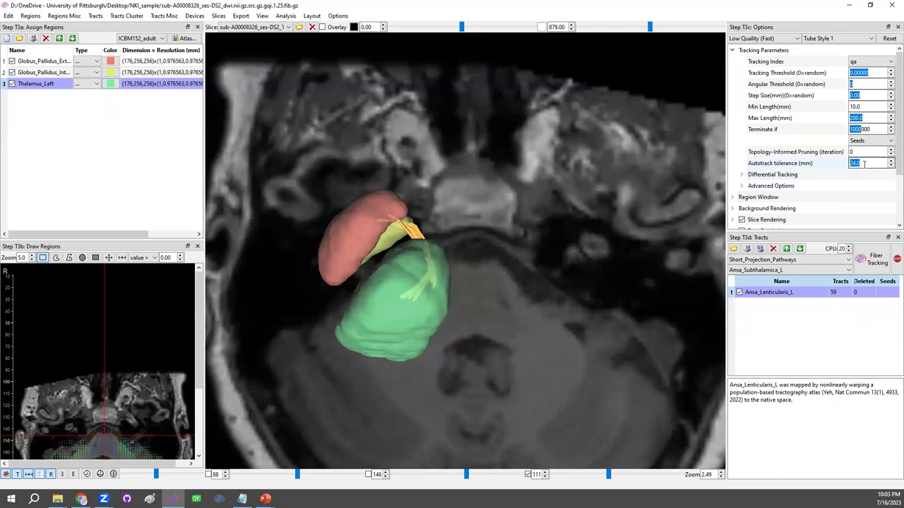
{"action": "double_click", "coordinate": [860, 165]}
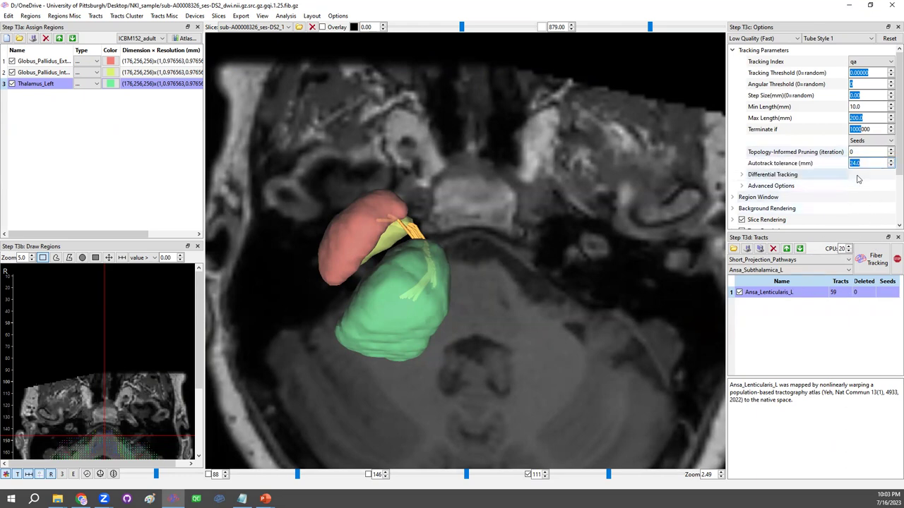
{"action": "type", "text": "8.0"}
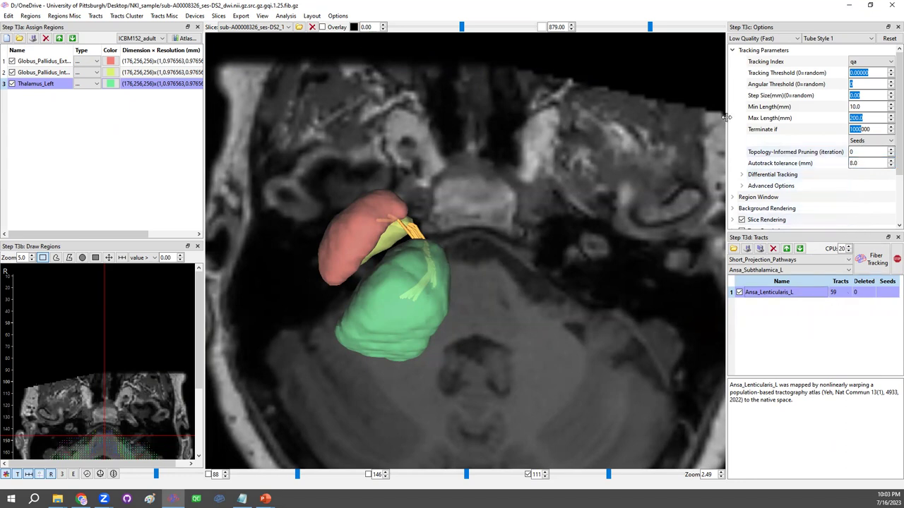
Step: Terminate tracking at 5000 tracts and run fiber tracking for Ansa_Subthalamica_L
{"action": "left_click", "coordinate": [860, 141]}
{"action": "left_click", "coordinate": [857, 159]}
{"action": "left_click_drag", "start_coordinate": [863, 129], "coordinate": [828, 129]}
{"action": "type", "text": "5"}
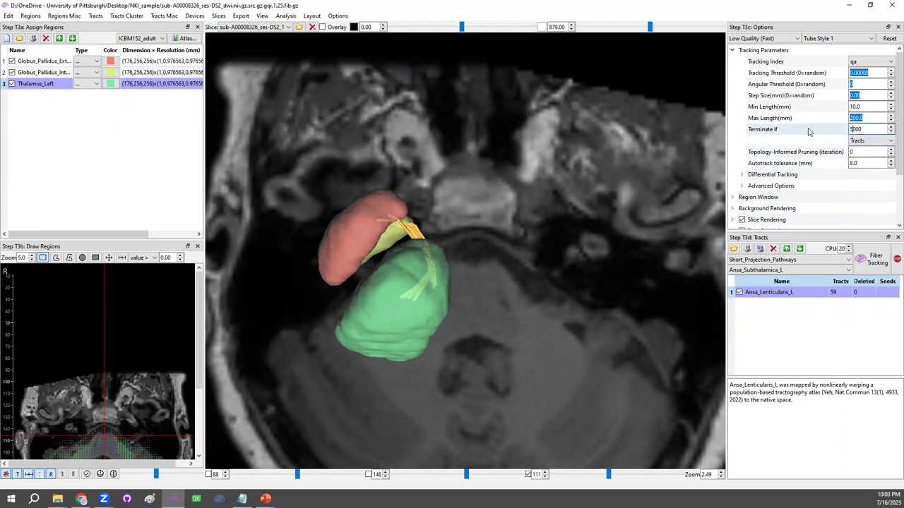
{"action": "left_click", "coordinate": [867, 262]}
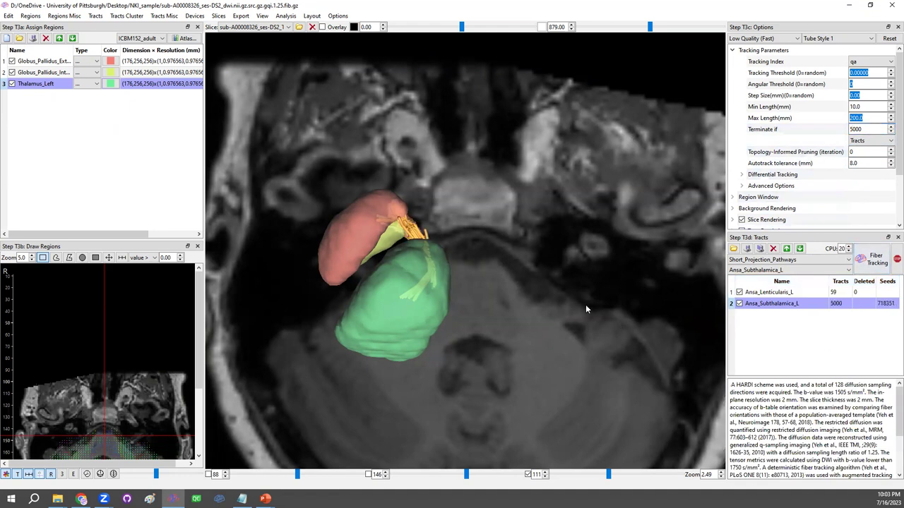
Step: Colour the tracts by cluster and compare the two ansa tracts by toggling and rotating
{"action": "left_click", "coordinate": [126, 15]}
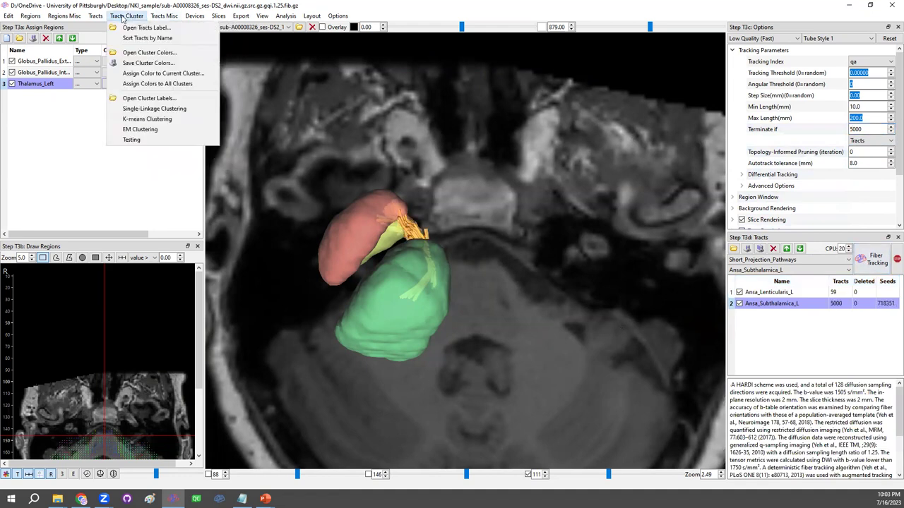
{"action": "left_click", "coordinate": [143, 85]}
{"action": "left_click_drag", "start_coordinate": [572, 288], "coordinate": [537, 296]}
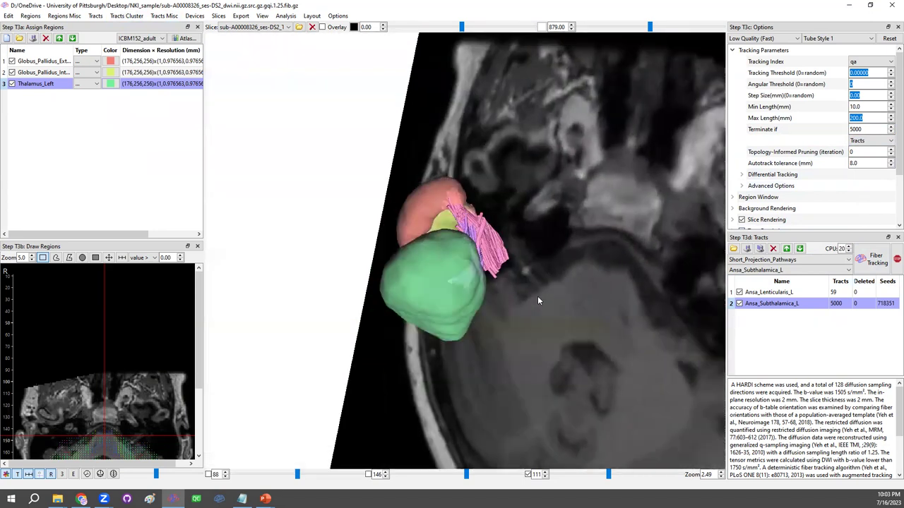
{"action": "left_click", "coordinate": [740, 294]}
{"action": "left_click", "coordinate": [747, 305]}
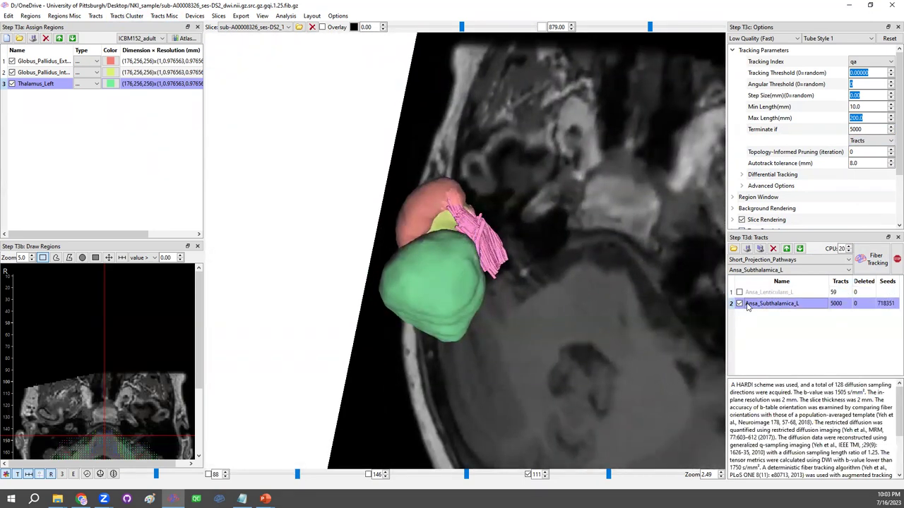
{"action": "left_click", "coordinate": [739, 293]}
{"action": "left_click_drag", "start_coordinate": [583, 310], "coordinate": [534, 373]}
{"action": "scroll", "coordinate": [508, 289], "scroll_direction": "up", "scroll_amount": 5}
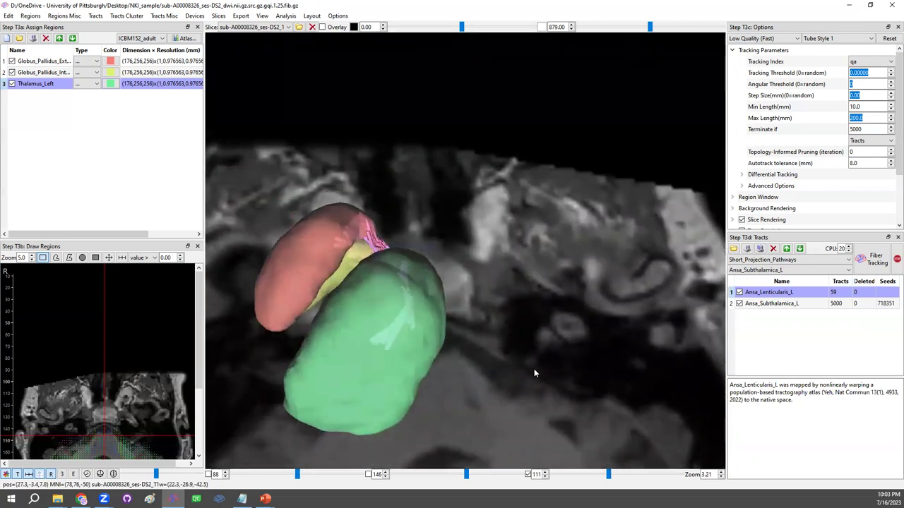
Step: Delete both Ansa_Subthalamica_L and Ansa_Lenticularis_L, then rotate the remaining regions
{"action": "left_click", "coordinate": [771, 305]}
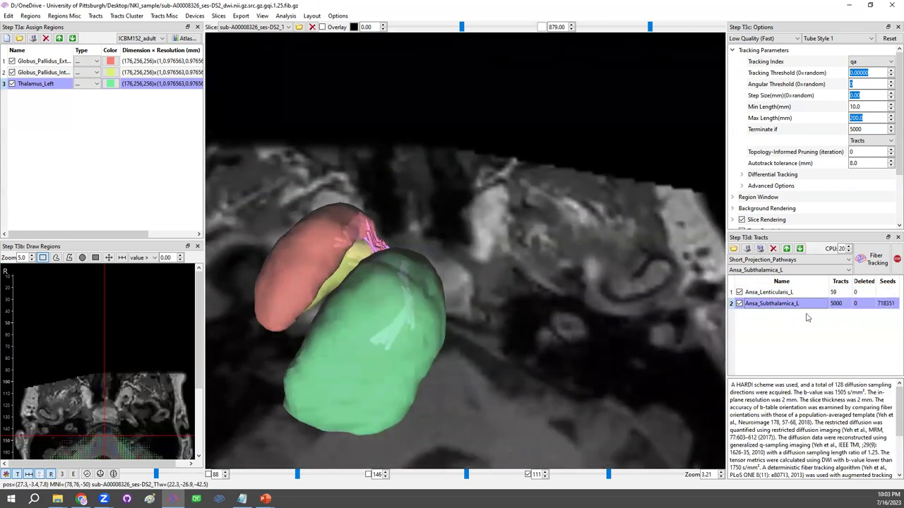
{"action": "left_click", "coordinate": [773, 250]}
{"action": "left_click", "coordinate": [773, 249]}
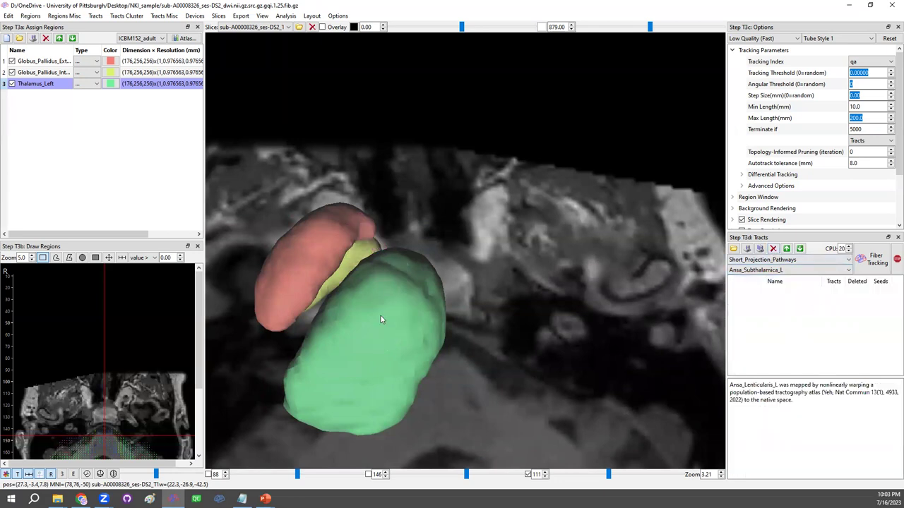
{"action": "left_click_drag", "start_coordinate": [406, 328], "coordinate": [462, 329]}
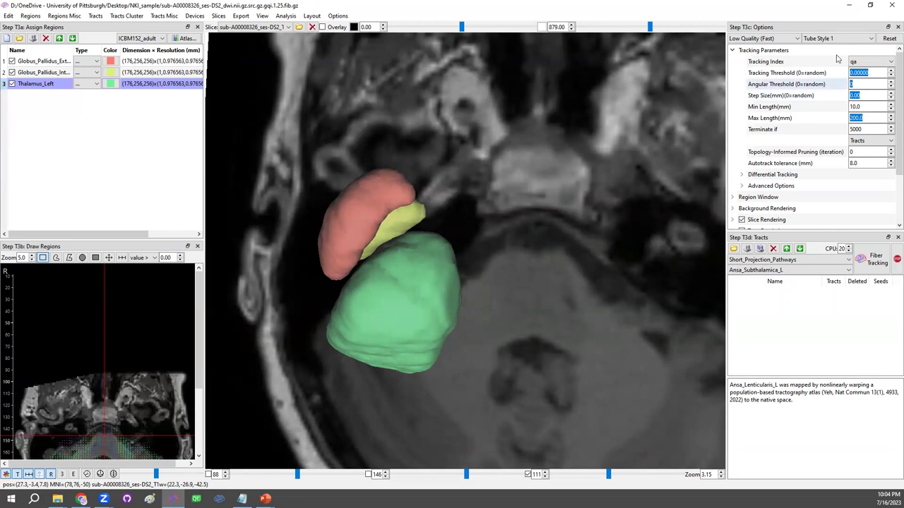
Step: Close the current fiber-tracking session and return to the DSI Studio start window
{"action": "left_click", "coordinate": [871, 7]}
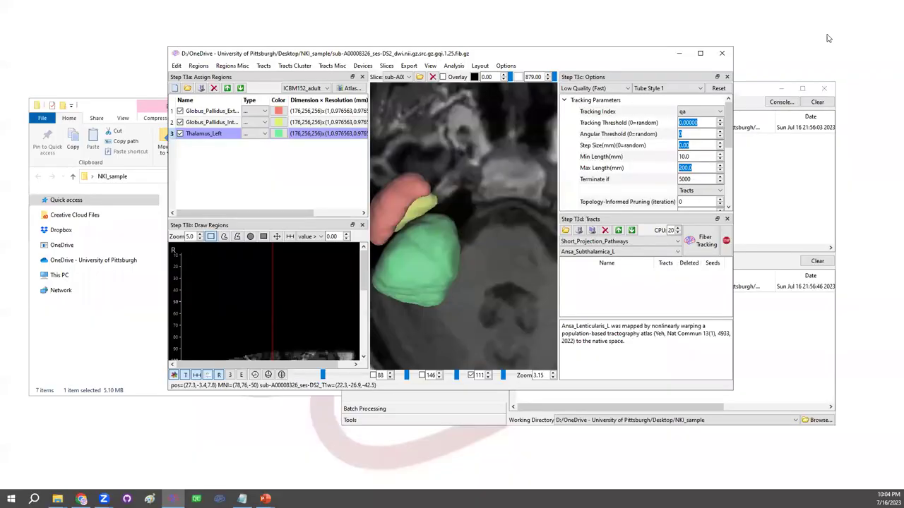
{"action": "left_click", "coordinate": [721, 55]}
{"action": "left_click", "coordinate": [305, 322]}
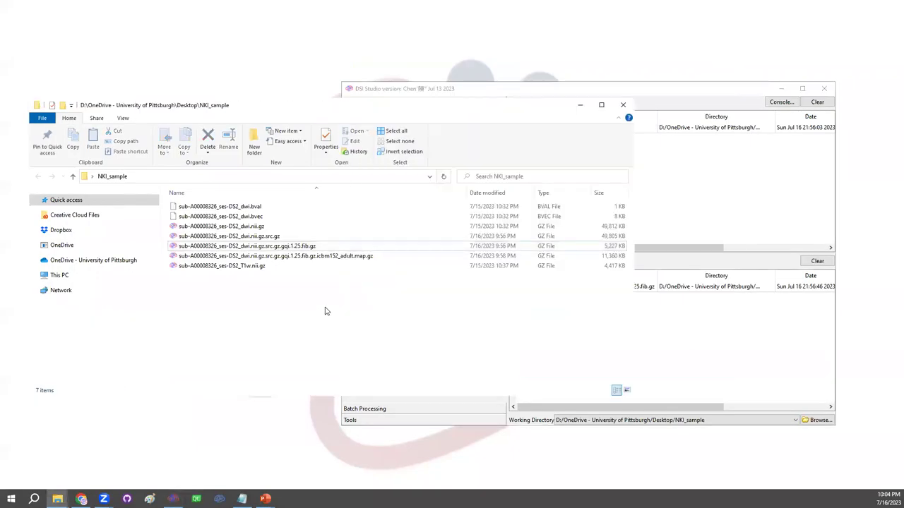
{"action": "left_click", "coordinate": [253, 266]}
{"action": "left_click", "coordinate": [277, 294]}
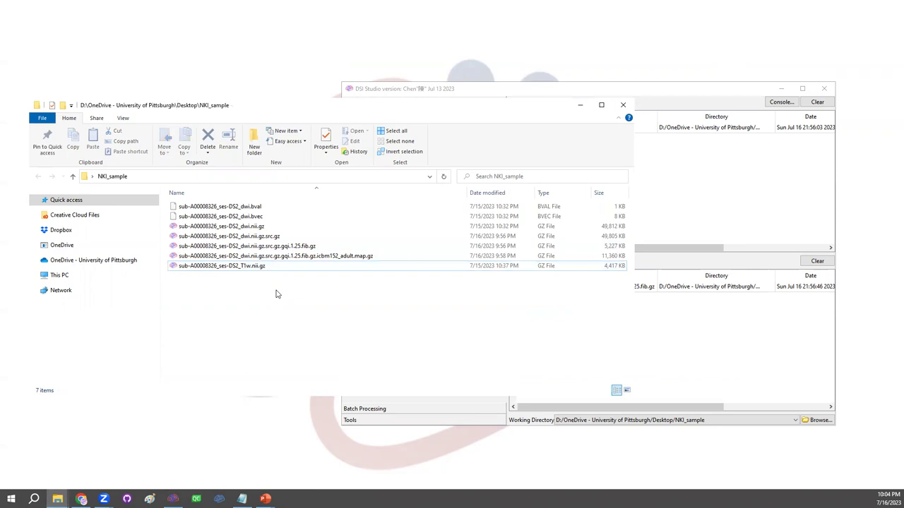
{"action": "left_click", "coordinate": [670, 90]}
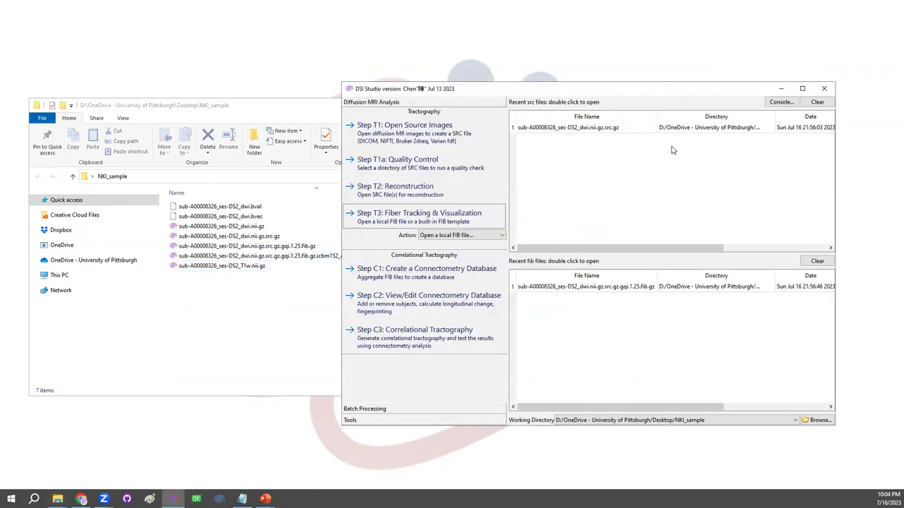
Step: Open T1w.nii.gz for fiber tracking, filtering the file dialog to Image files
{"action": "left_click", "coordinate": [389, 222]}
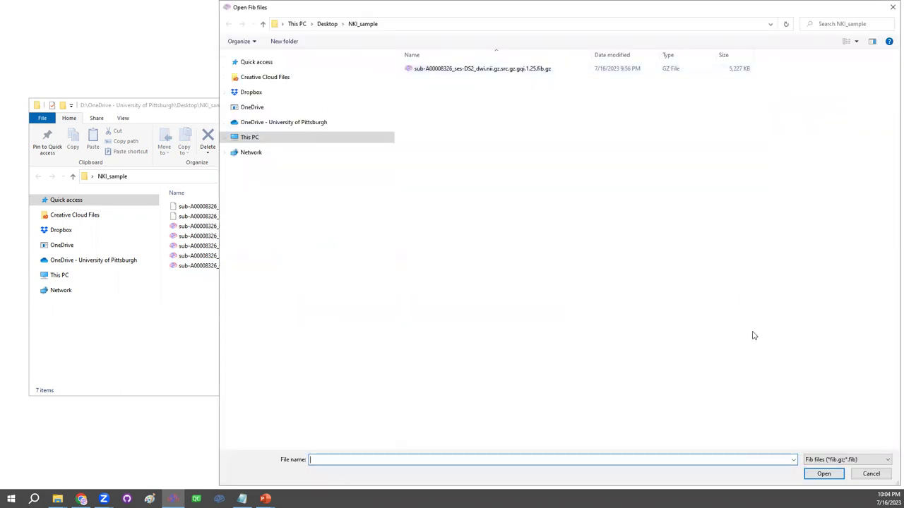
{"action": "left_click", "coordinate": [823, 461]}
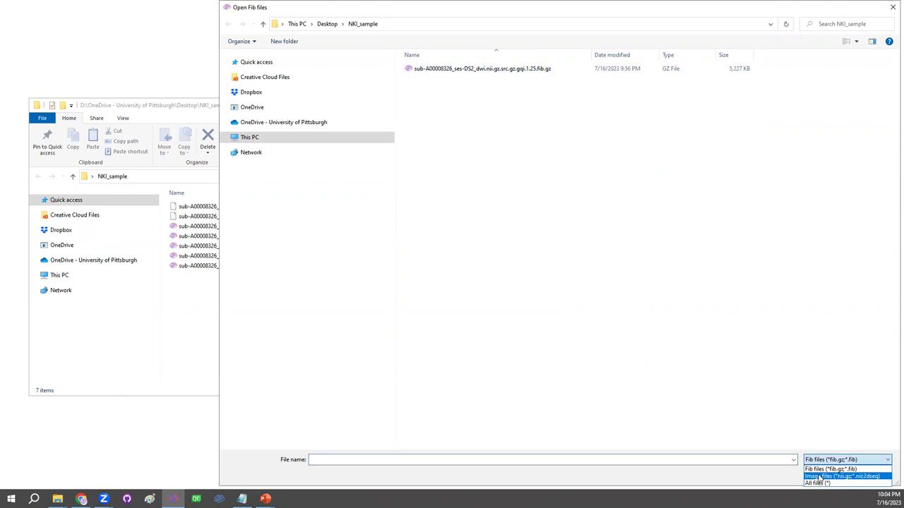
{"action": "left_click", "coordinate": [819, 478]}
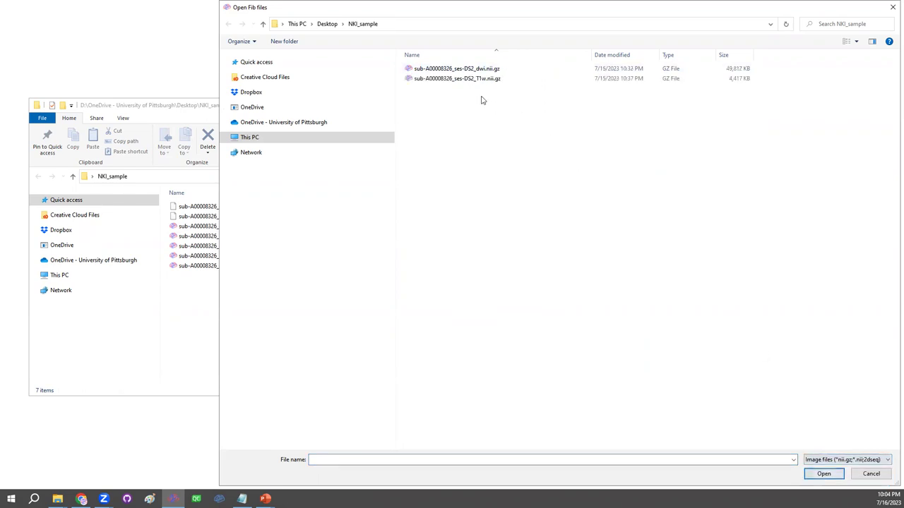
{"action": "left_click", "coordinate": [475, 80]}
{"action": "left_click", "coordinate": [820, 473]}
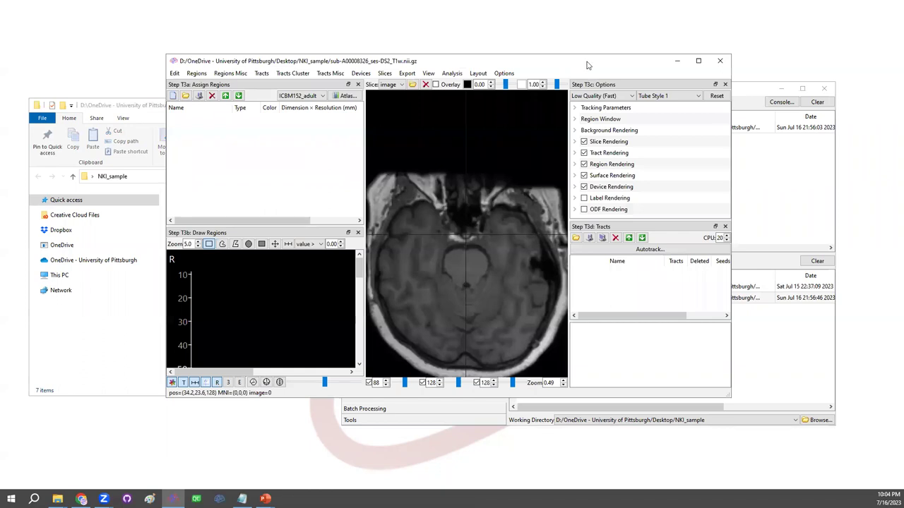
Step: Maximize the tracking window and set the tract category to Association_Pathways with Arcuate_Fasciculus_L
{"action": "double_click", "coordinate": [587, 64]}
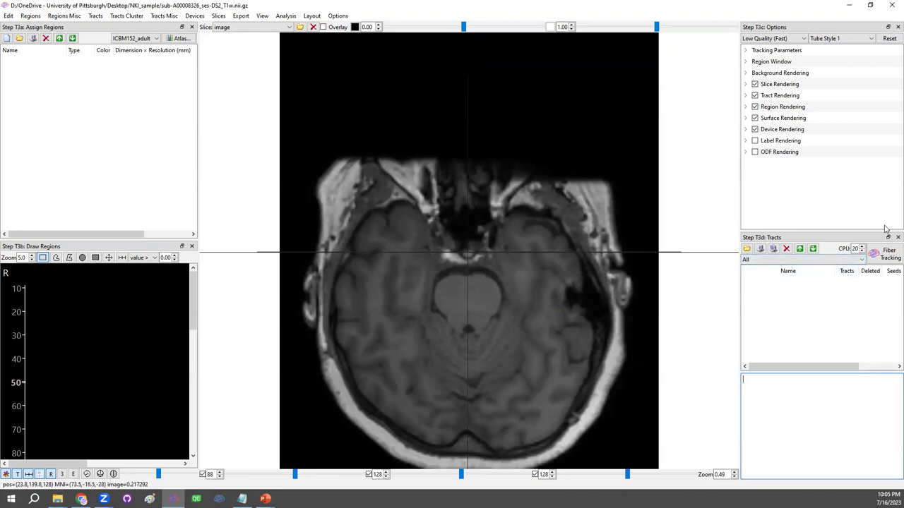
{"action": "left_click", "coordinate": [783, 260]}
{"action": "left_click", "coordinate": [776, 271]}
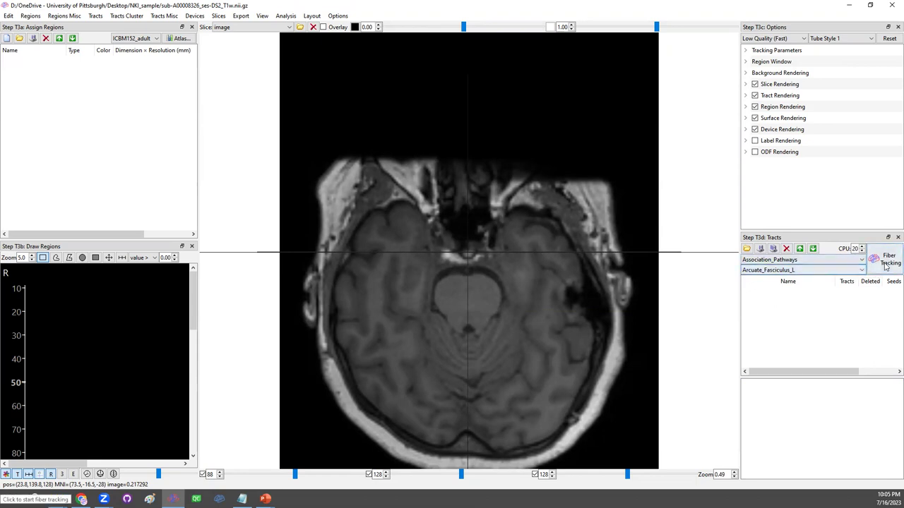
Step: Track Arcuate_Fasciculus_L (196 tracts) and Corticospinal_Tract_L (134 tracts) from Long_Projection_Pathways, rotating to inspect
{"action": "left_click", "coordinate": [874, 259]}
{"action": "left_click_drag", "start_coordinate": [596, 317], "coordinate": [722, 278]}
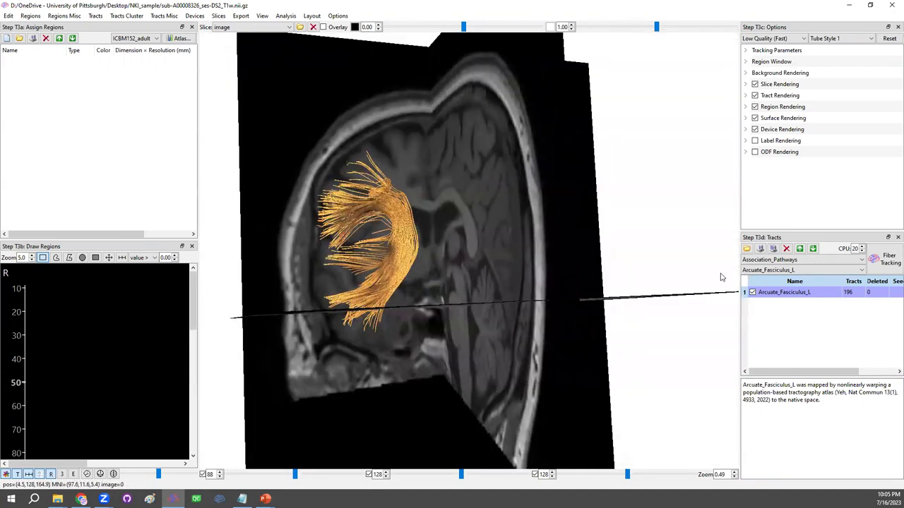
{"action": "left_click", "coordinate": [800, 262]}
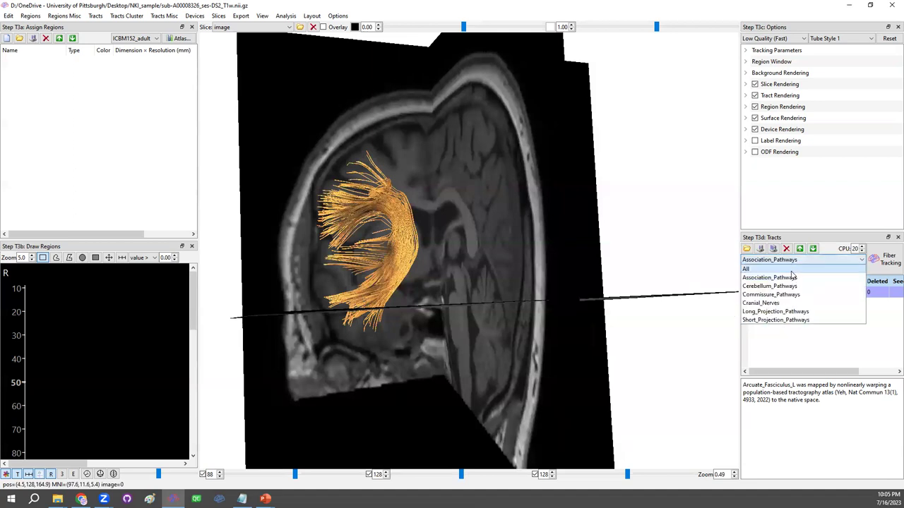
{"action": "left_click", "coordinate": [796, 314]}
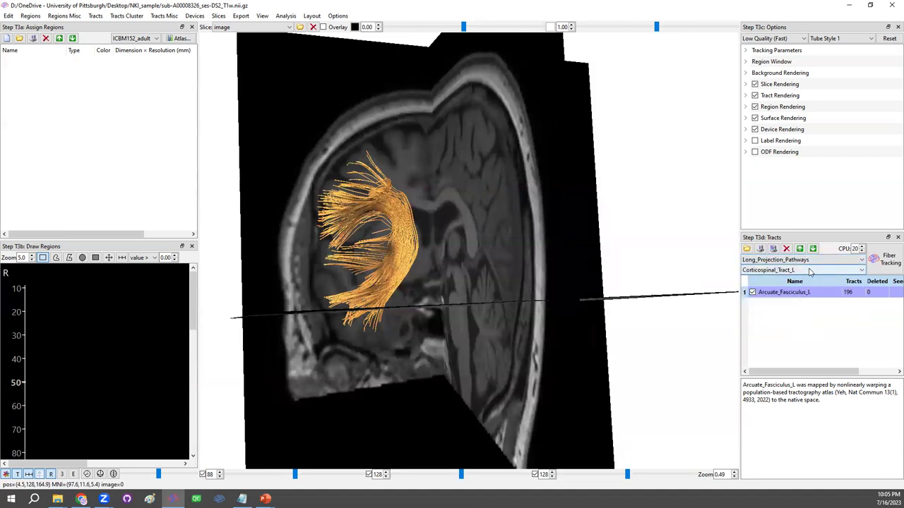
{"action": "left_click", "coordinate": [812, 271]}
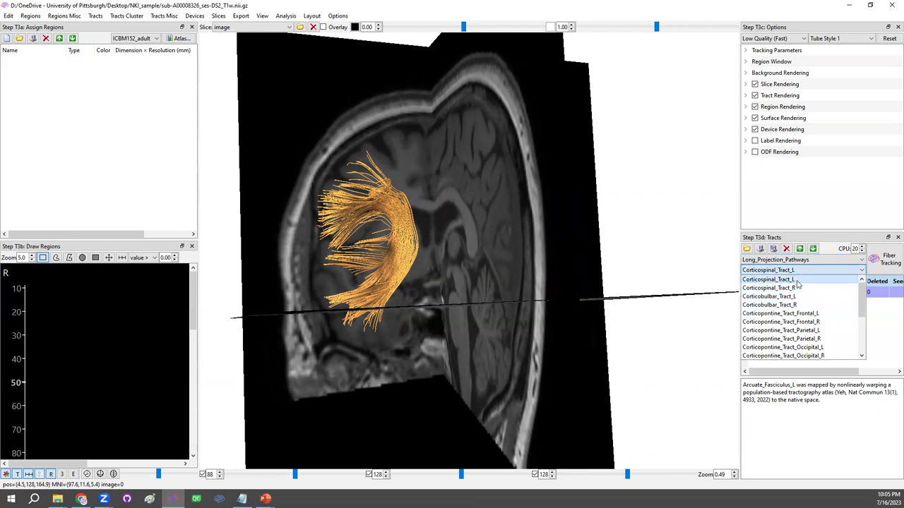
{"action": "left_click", "coordinate": [796, 281]}
{"action": "left_click_drag", "start_coordinate": [486, 304], "coordinate": [515, 328]}
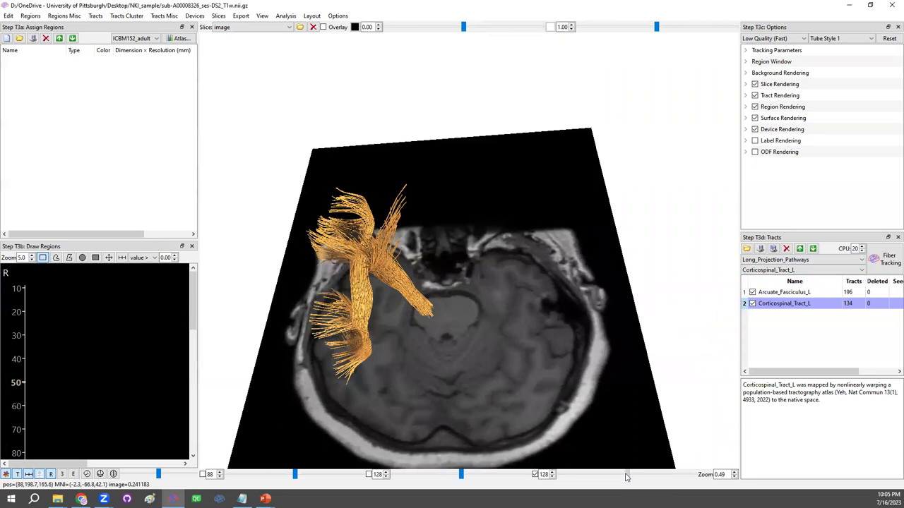
Step: Lower the T1 axial slice and add Dentatorubrothalamic_Tract_LR (28 tracts) from the long projection tracts
{"action": "left_click_drag", "start_coordinate": [627, 475], "coordinate": [634, 473]}
{"action": "scroll", "coordinate": [634, 474], "scroll_direction": "up", "scroll_amount": 6}
{"action": "scroll", "coordinate": [634, 474], "scroll_direction": "down", "scroll_amount": 15}
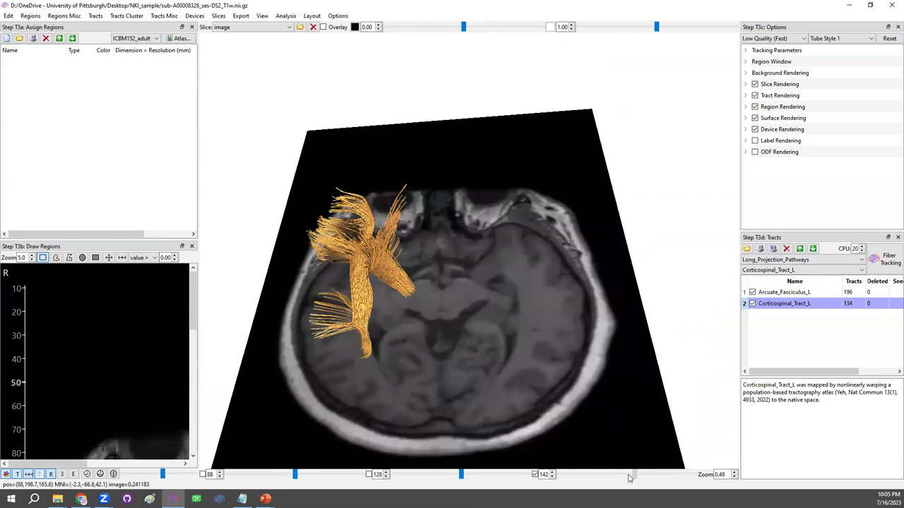
{"action": "left_click", "coordinate": [795, 271]}
{"action": "scroll", "coordinate": [802, 322], "scroll_direction": "down", "scroll_amount": 2}
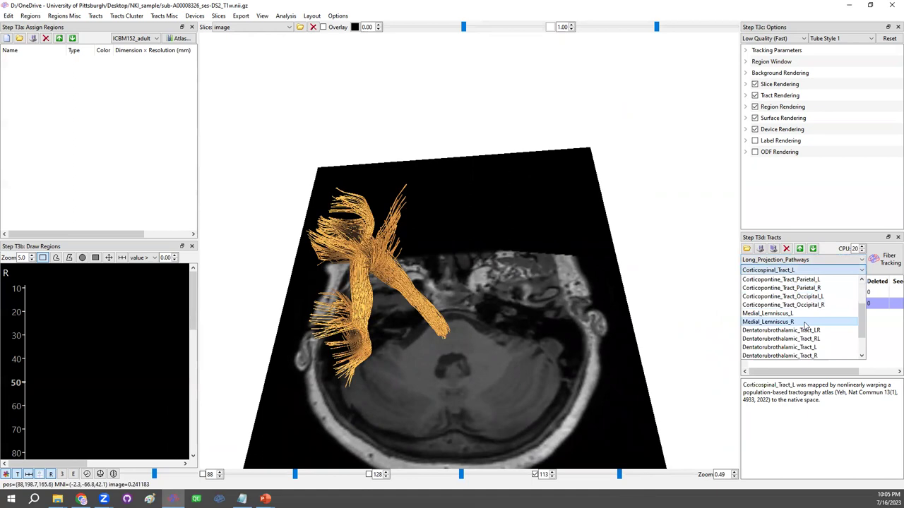
{"action": "scroll", "coordinate": [805, 326], "scroll_direction": "down", "scroll_amount": 1}
{"action": "scroll", "coordinate": [807, 329], "scroll_direction": "up", "scroll_amount": 2}
{"action": "scroll", "coordinate": [812, 335], "scroll_direction": "down", "scroll_amount": 1}
{"action": "left_click", "coordinate": [810, 332]}
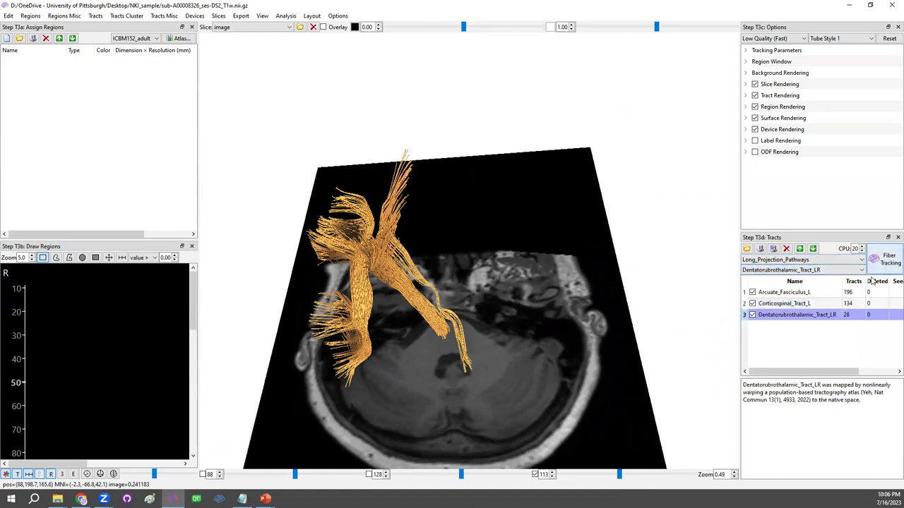
Step: Track Dentatorubrothalamic_Tract_RL (54 tracts), raise the axial slice and rotate to an oblique side view
{"action": "left_click_drag", "start_coordinate": [629, 355], "coordinate": [620, 474]}
{"action": "left_click", "coordinate": [837, 271]}
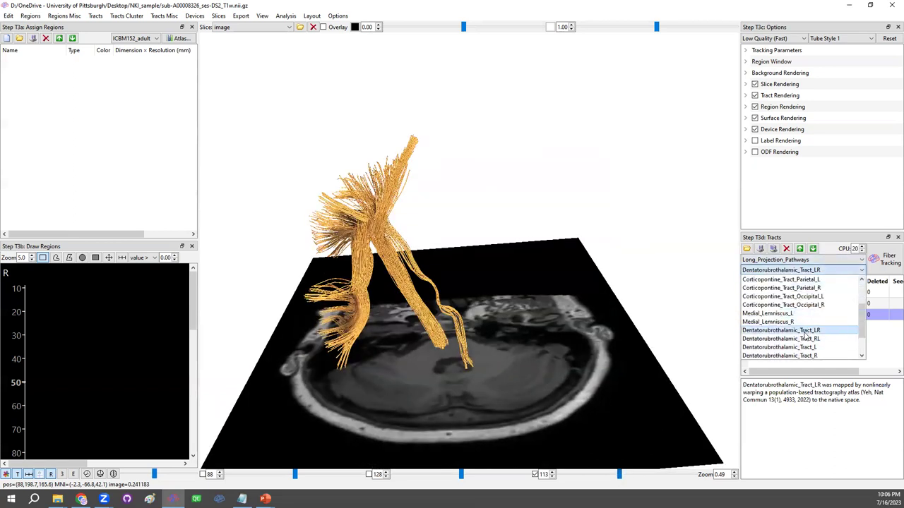
{"action": "left_click", "coordinate": [809, 339]}
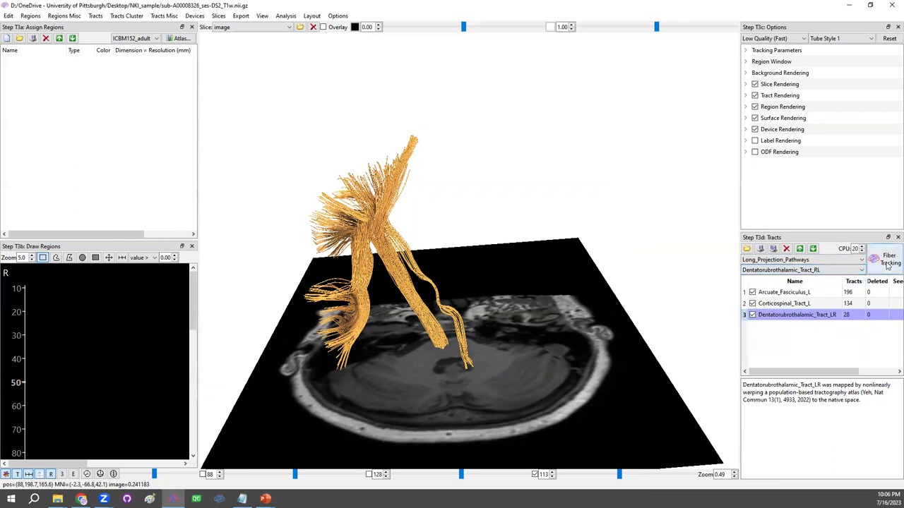
{"action": "left_click", "coordinate": [887, 266]}
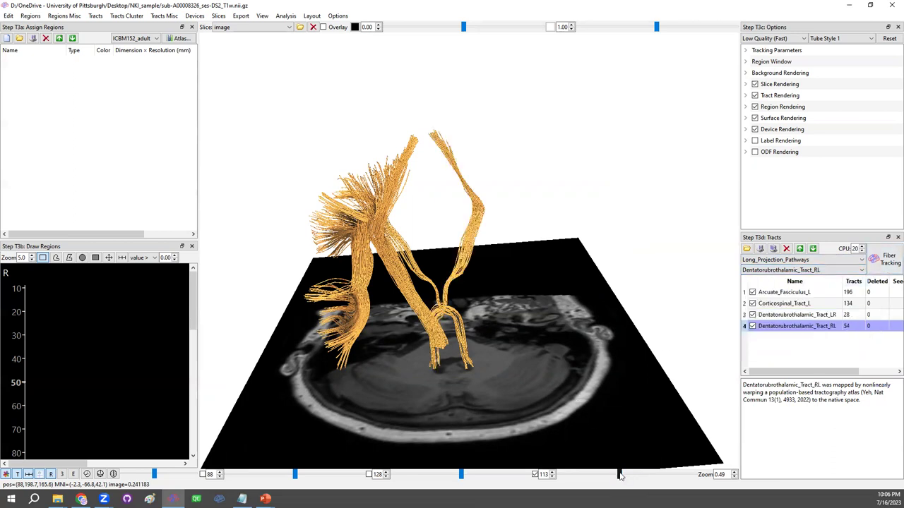
{"action": "mouse_move", "coordinate": [620, 476]}
{"action": "left_mouse_down"}
{"action": "mouse_move", "coordinate": [649, 476]}
{"action": "mouse_move", "coordinate": [612, 489]}
{"action": "mouse_move", "coordinate": [649, 486]}
{"action": "mouse_move", "coordinate": [626, 491]}
{"action": "left_mouse_up"}
{"action": "left_click_drag", "start_coordinate": [417, 346], "coordinate": [498, 346]}
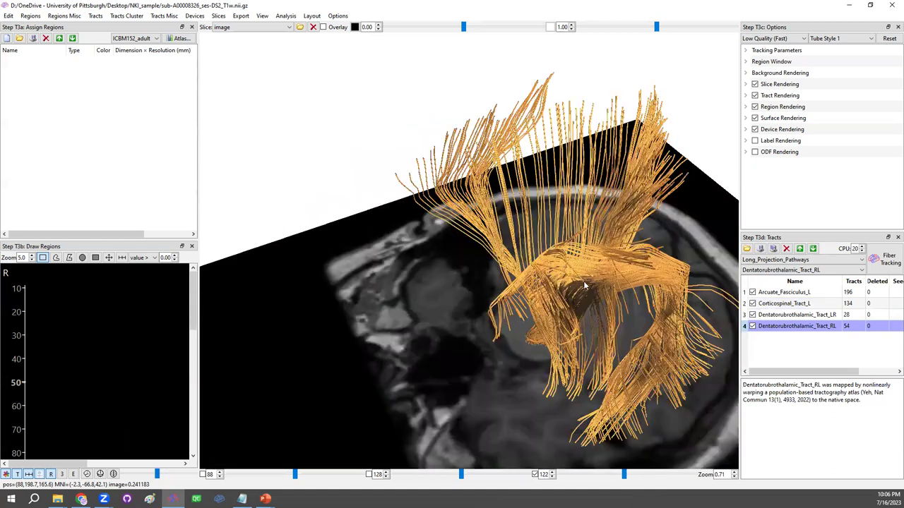